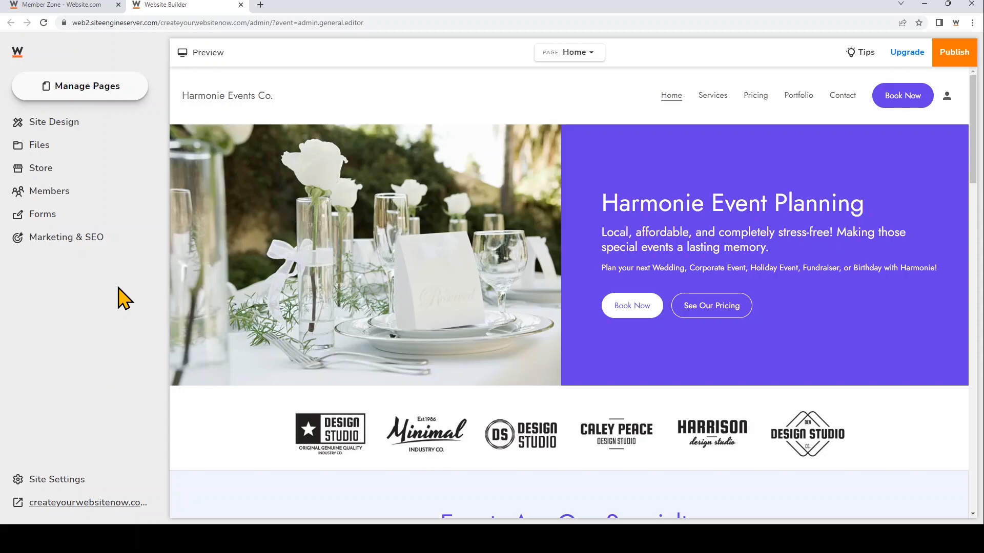
Try the Fredoka One font pack for the whole site, and apply the Josefin Sans font pack instead
click(84, 124)
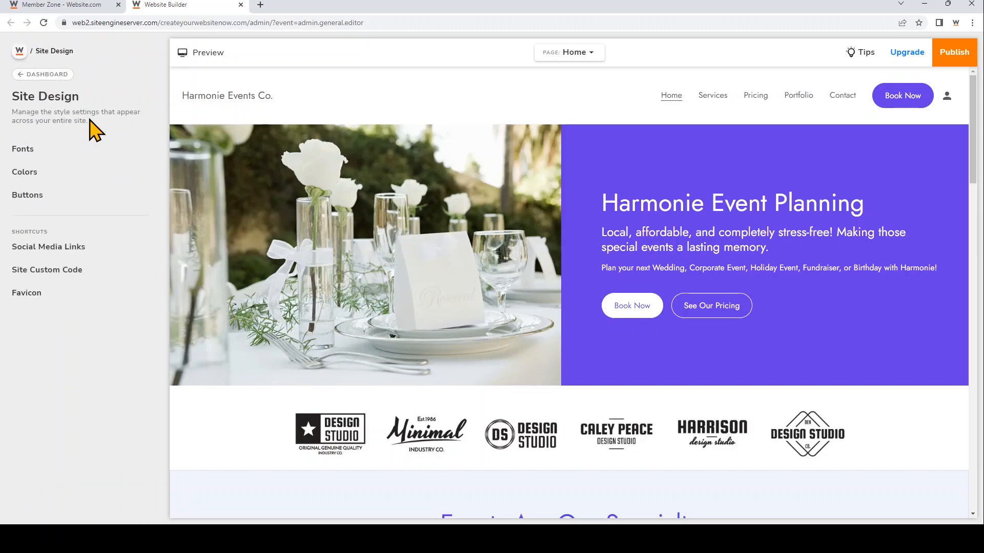
click(85, 150)
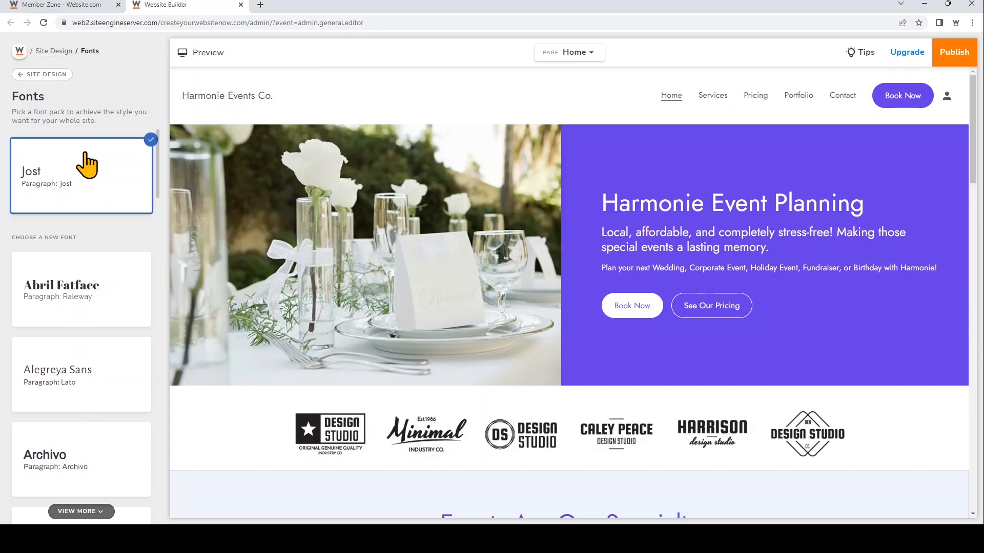
scroll(92, 210, down, 8)
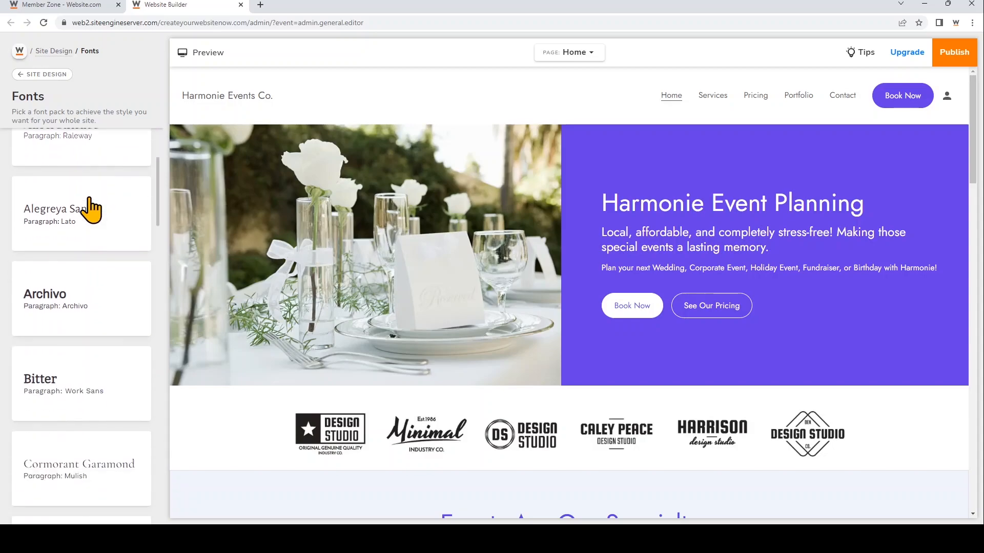
scroll(91, 209, down, 4)
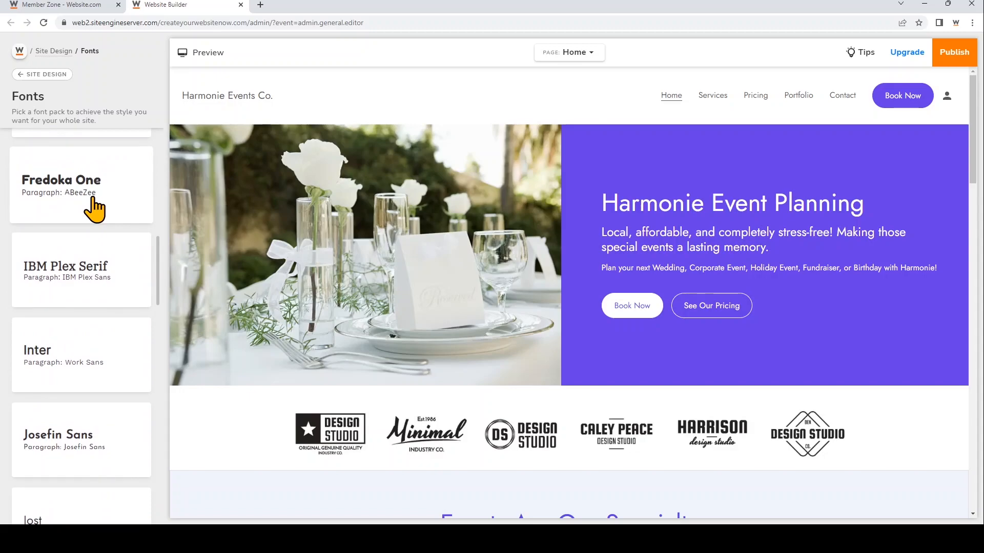
click(94, 200)
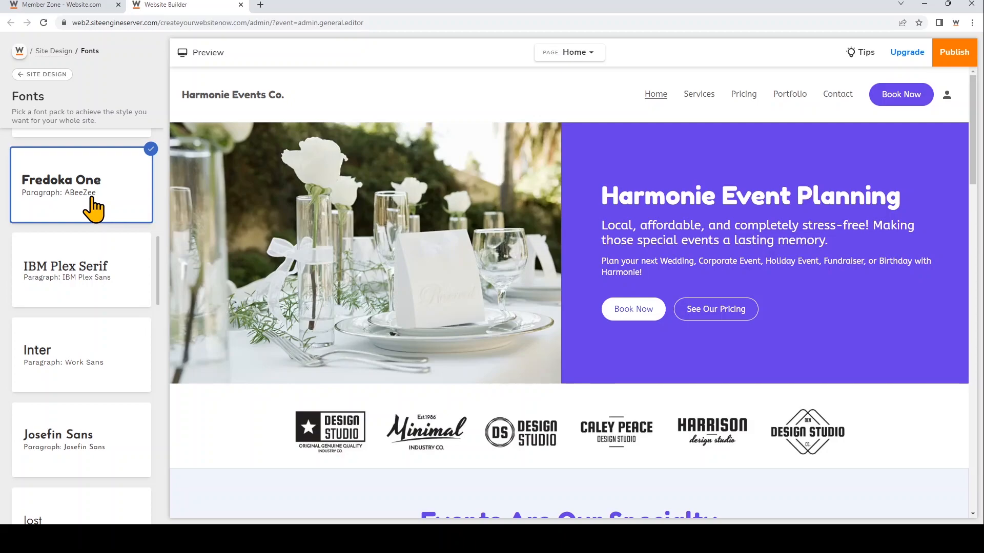
scroll(94, 208, down, 4)
click(109, 255)
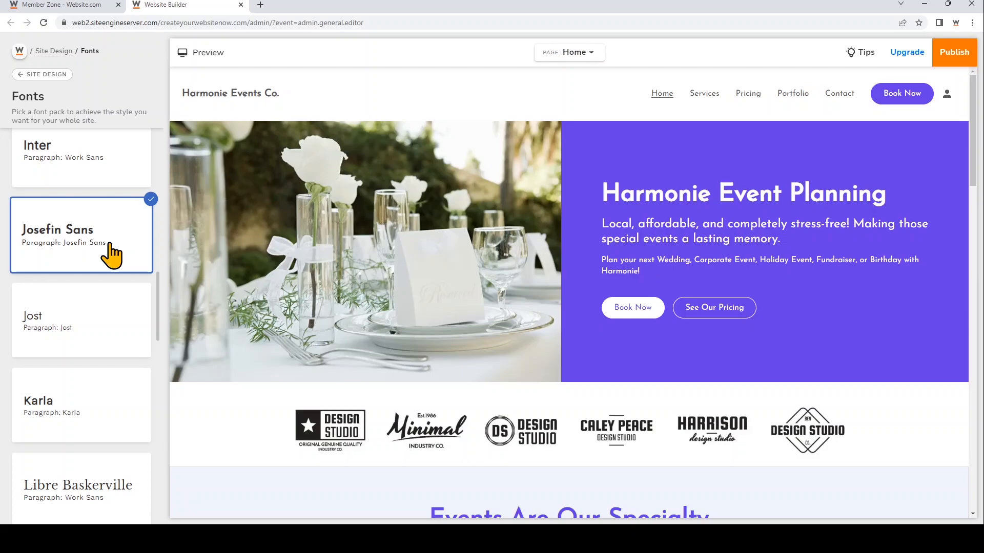
Try color themes 01, 14 and 23 for the site, and apply color theme 30
click(49, 75)
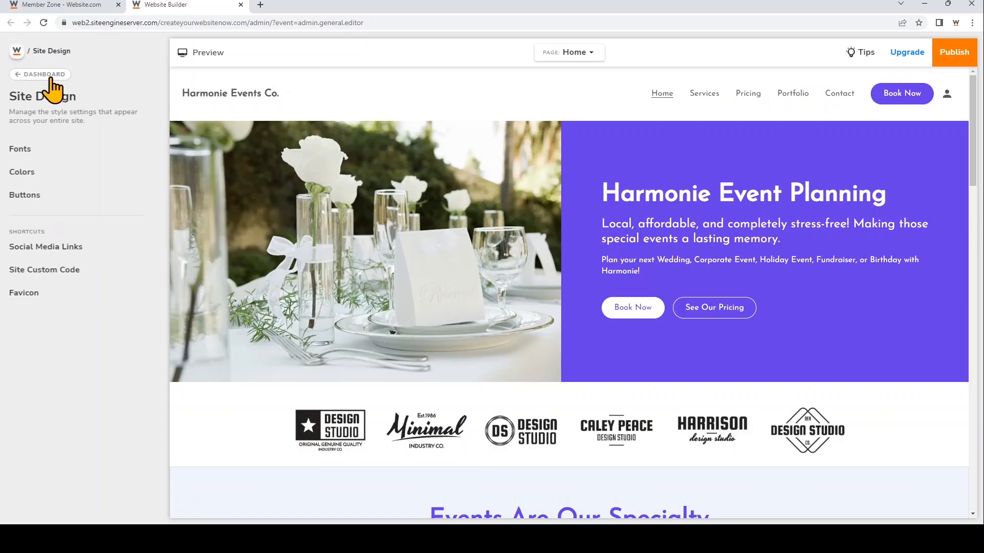
click(60, 182)
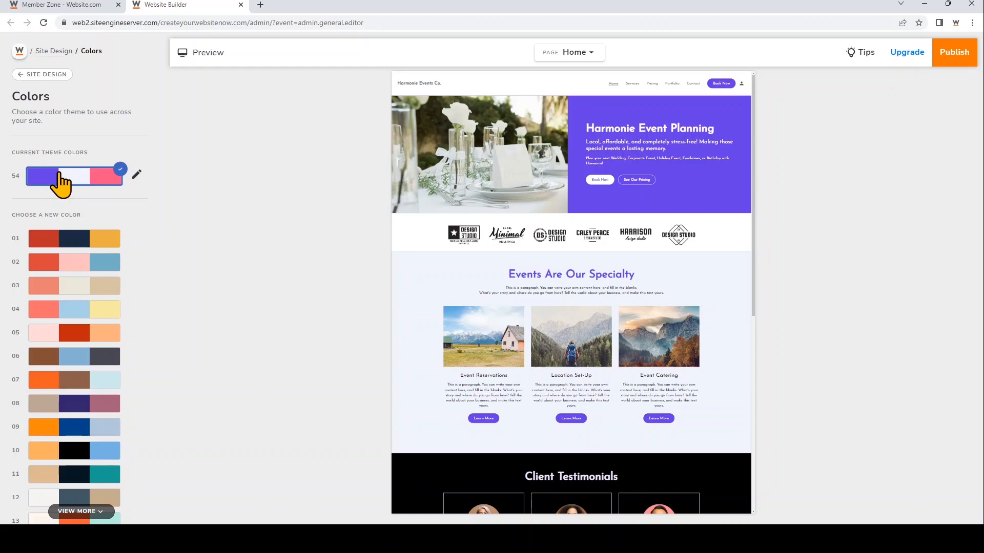
click(83, 237)
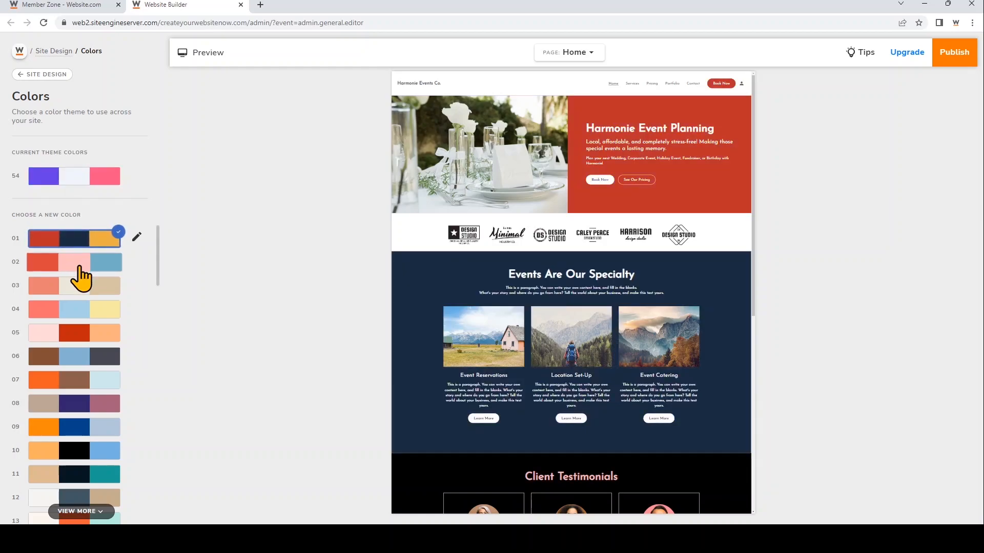
scroll(80, 277, down, 3)
scroll(84, 307, down, 1)
click(91, 344)
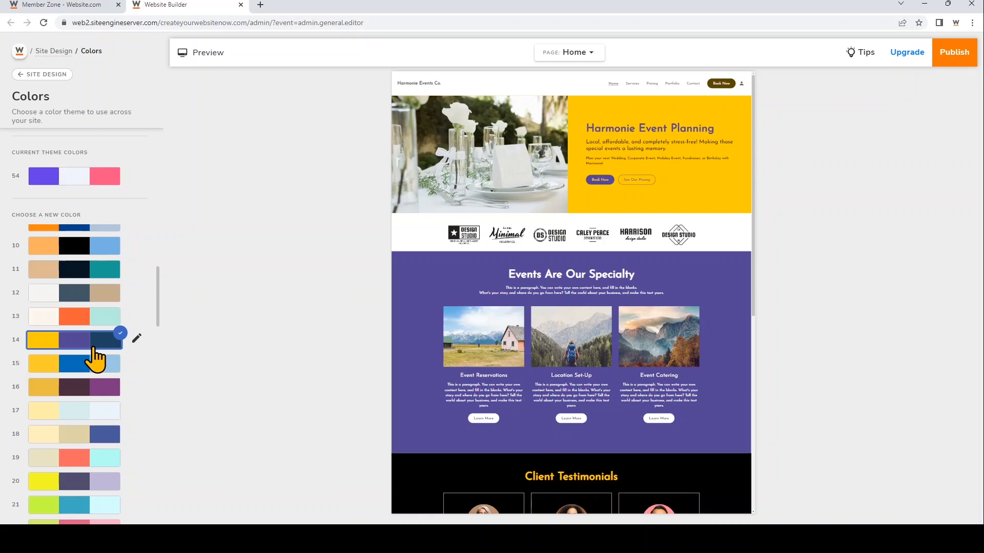
scroll(94, 357, down, 3)
click(89, 405)
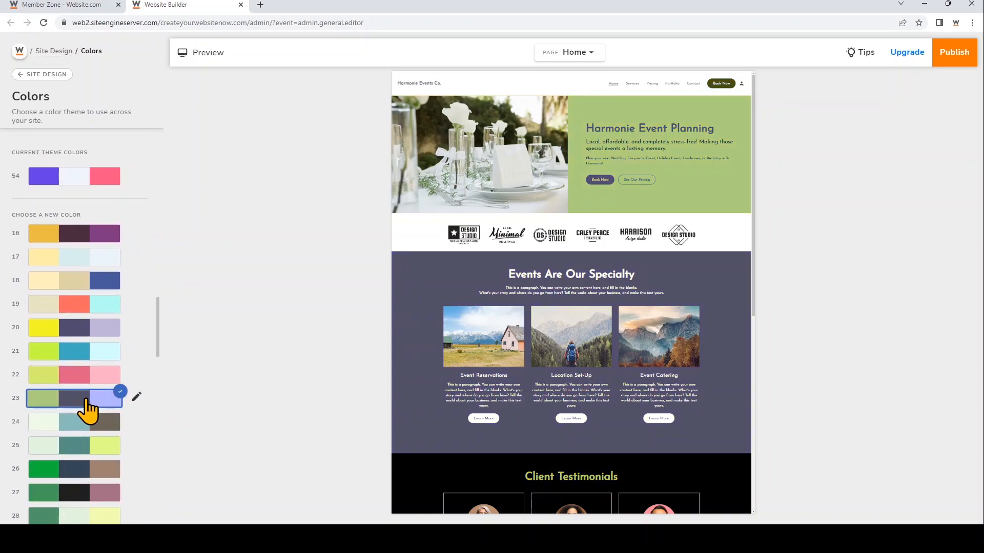
scroll(87, 410, down, 1)
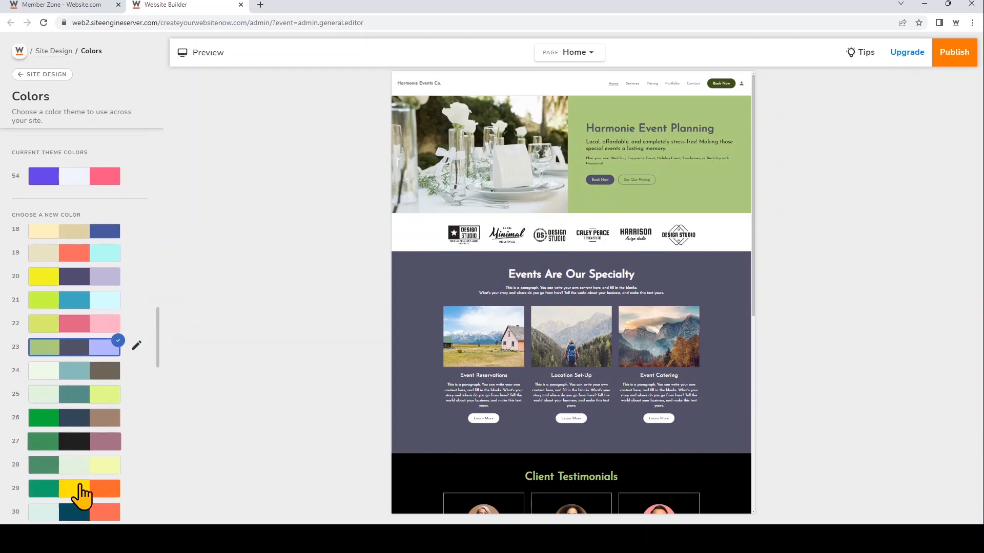
click(76, 514)
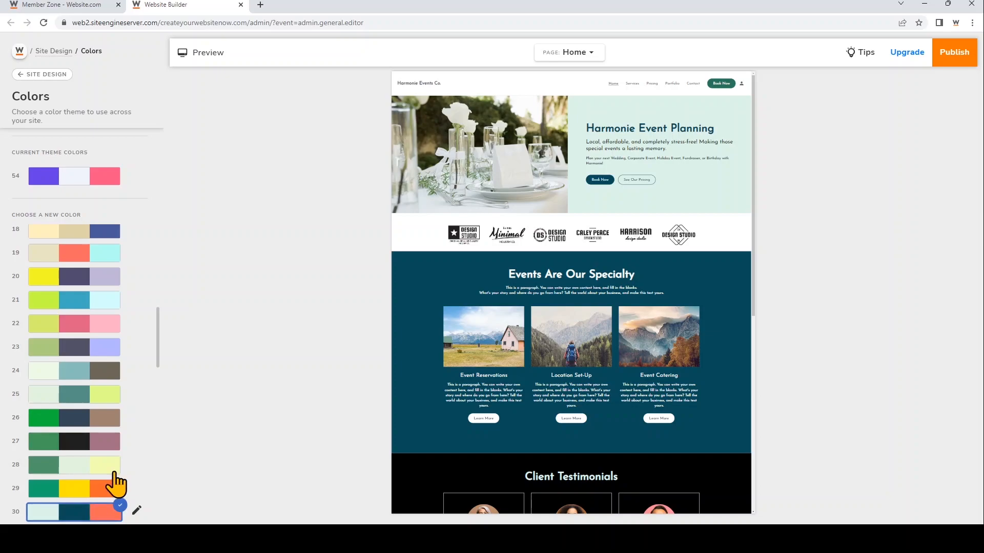
Customize color theme 30 by changing its first palette color to the muted green 619682
scroll(141, 486, down, 2)
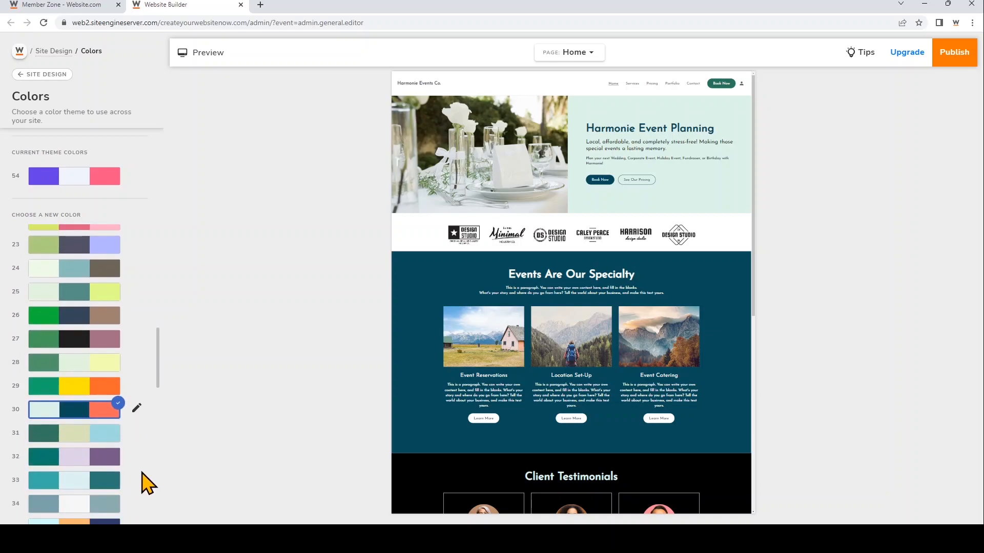
click(137, 408)
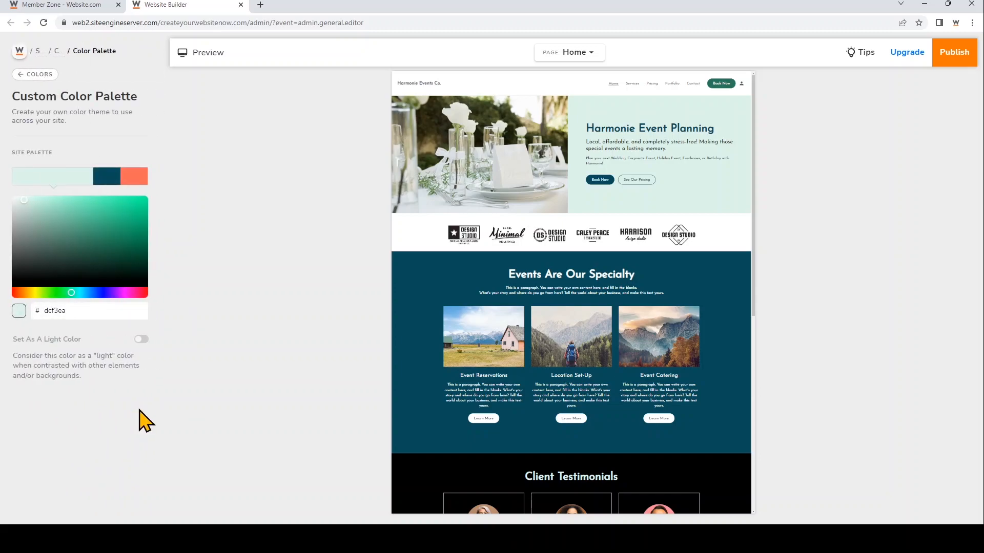
click(107, 176)
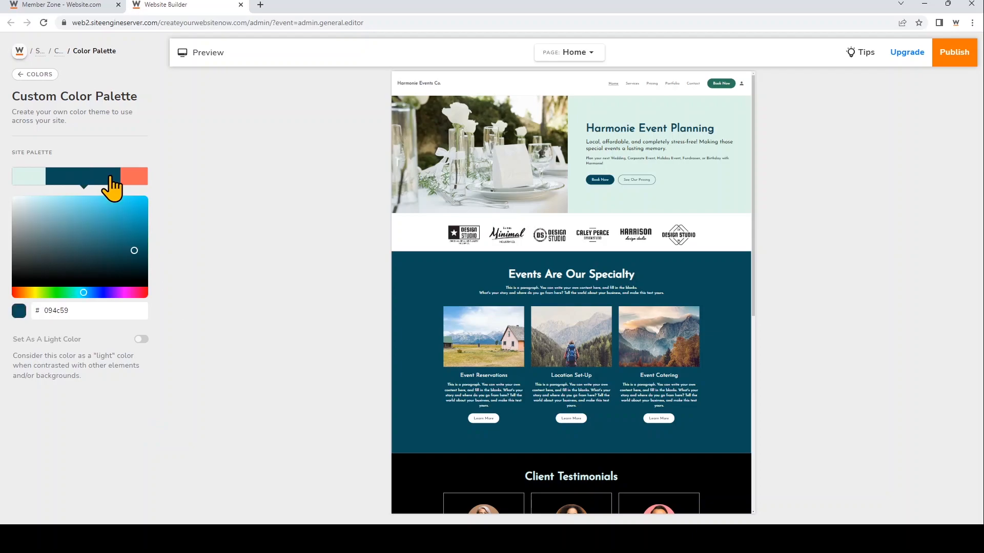
click(136, 176)
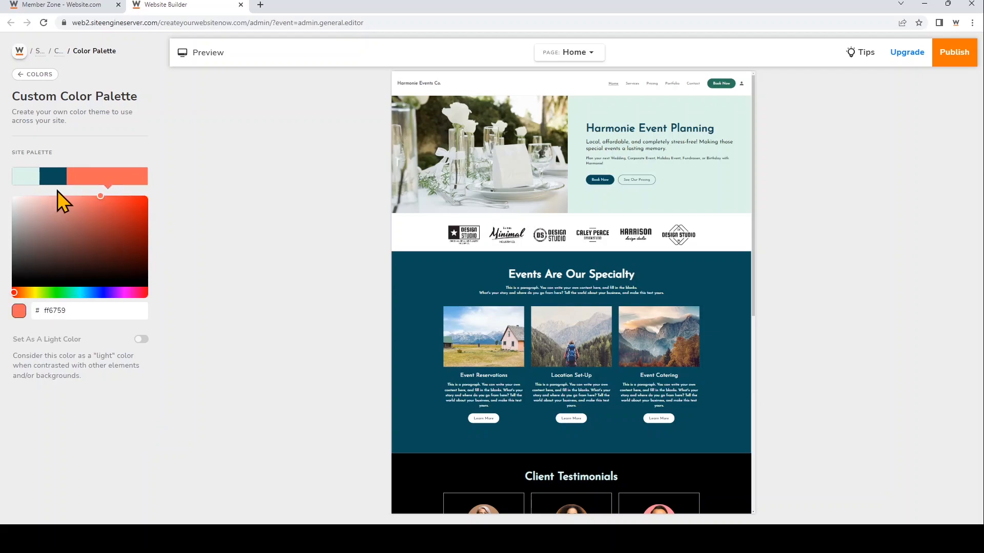
click(24, 177)
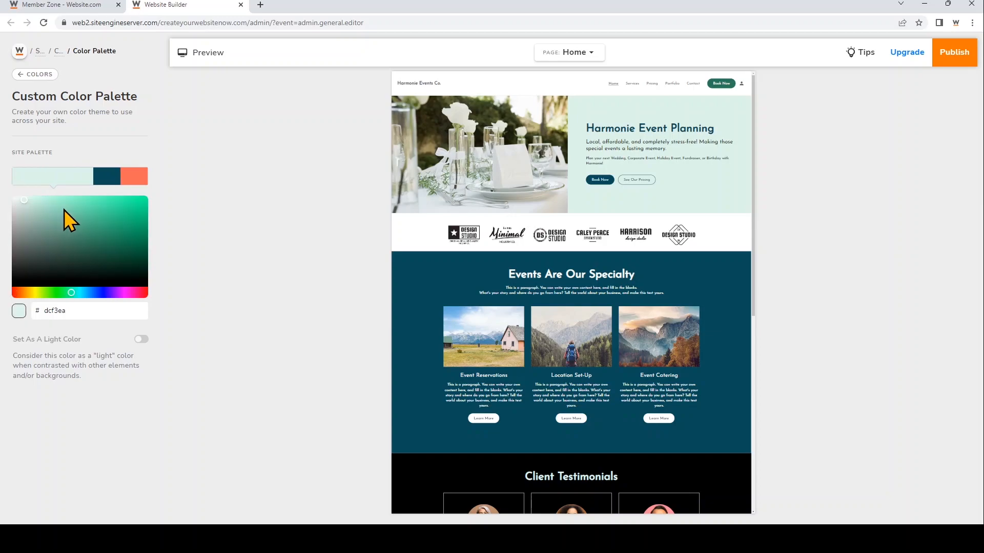
click(97, 230)
click(109, 239)
click(116, 214)
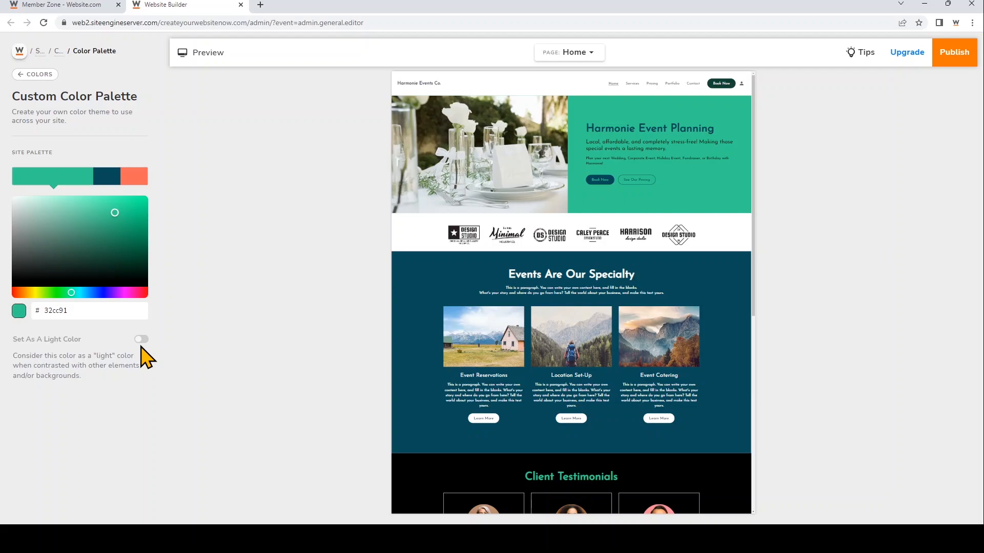
click(88, 214)
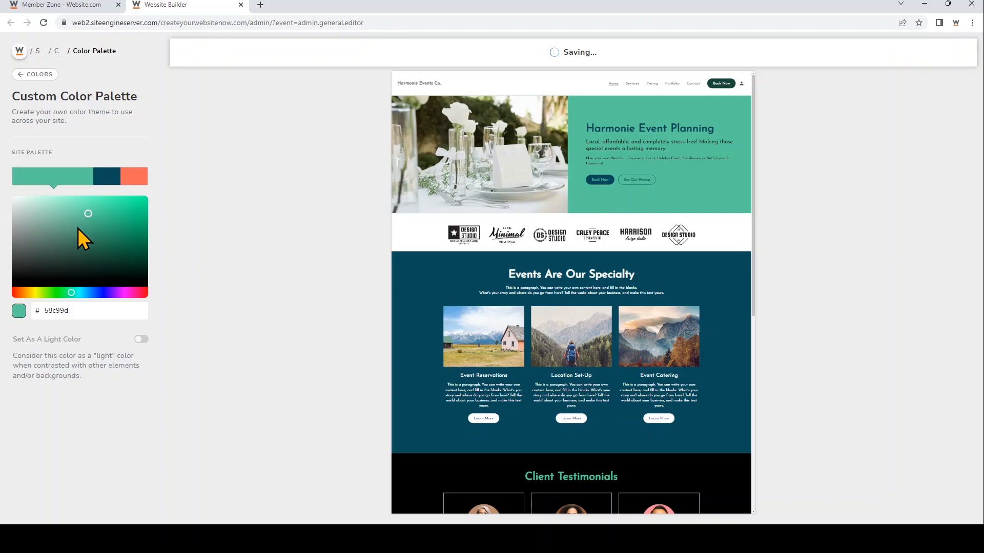
click(60, 231)
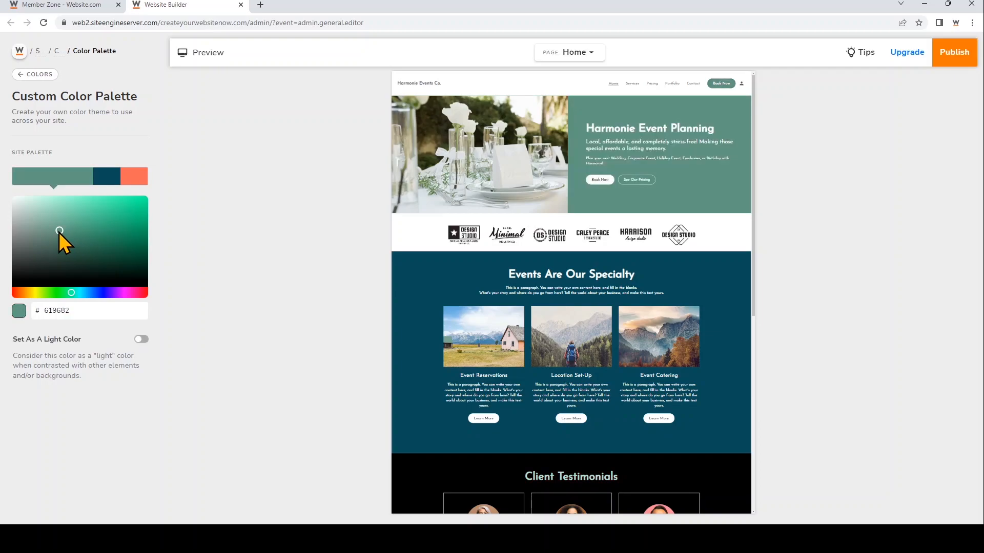
Try treating the green palette color as a light color, and switch that setting off again
click(141, 340)
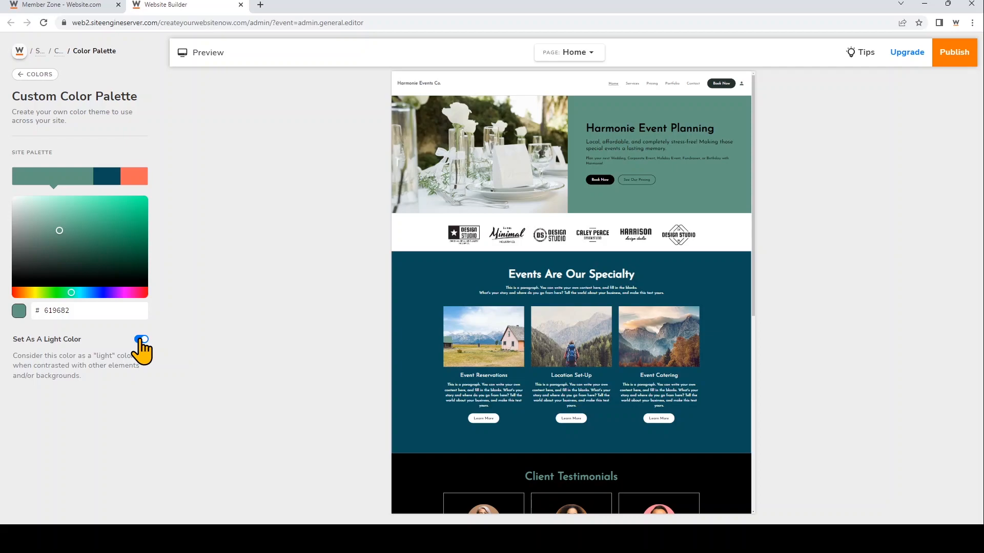
click(140, 340)
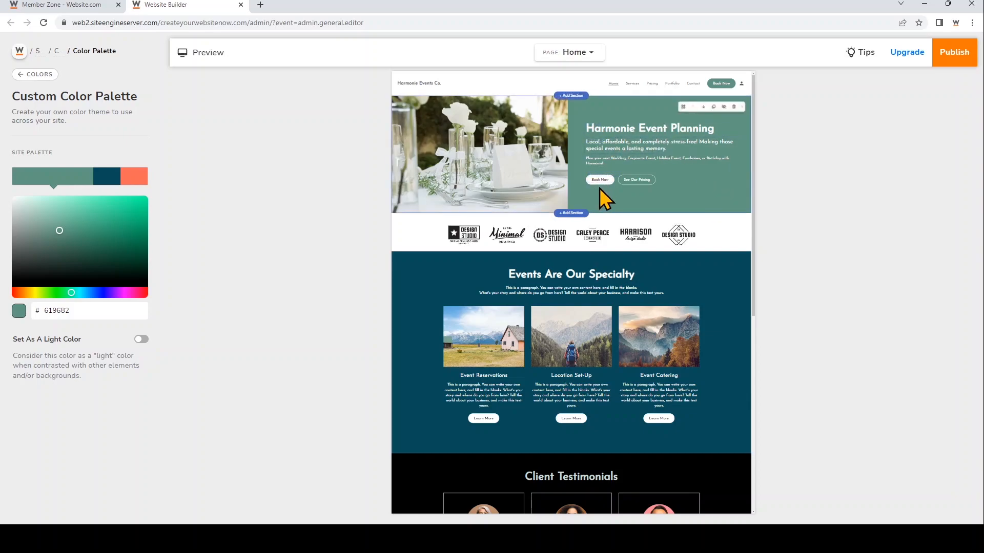
click(140, 340)
click(140, 341)
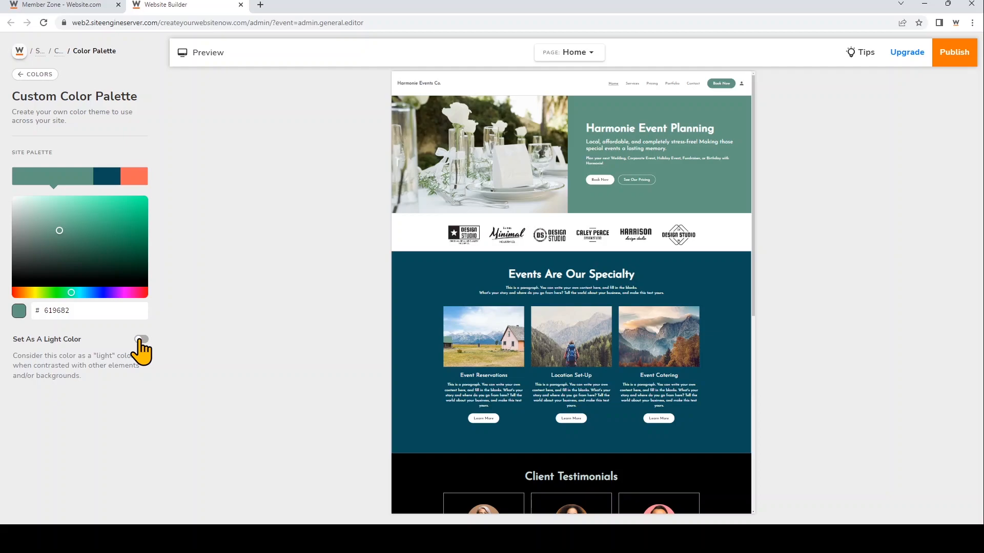
Set the palette's second color to the brighter blue 238194 and its third color to the soft coral e78a82
click(106, 186)
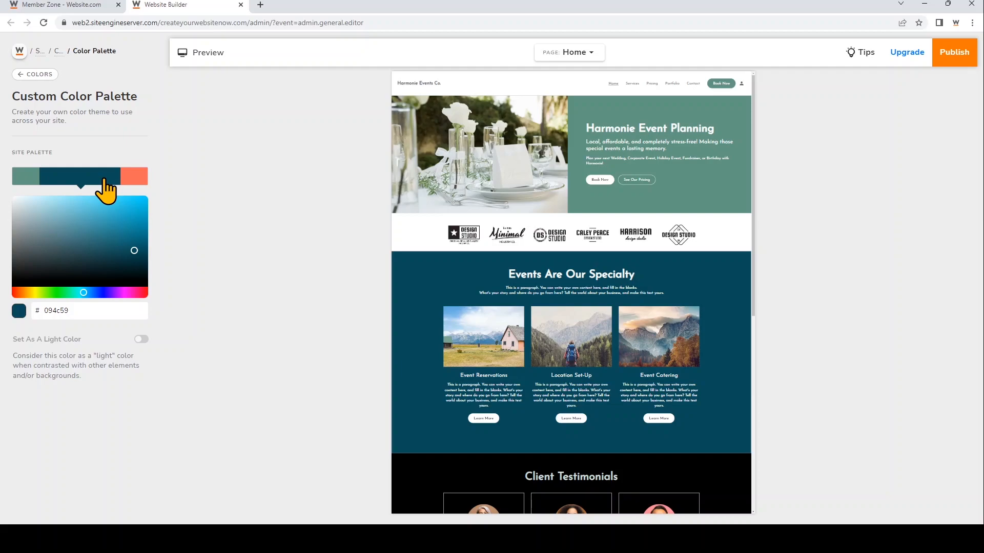
drag(121, 263, 116, 233)
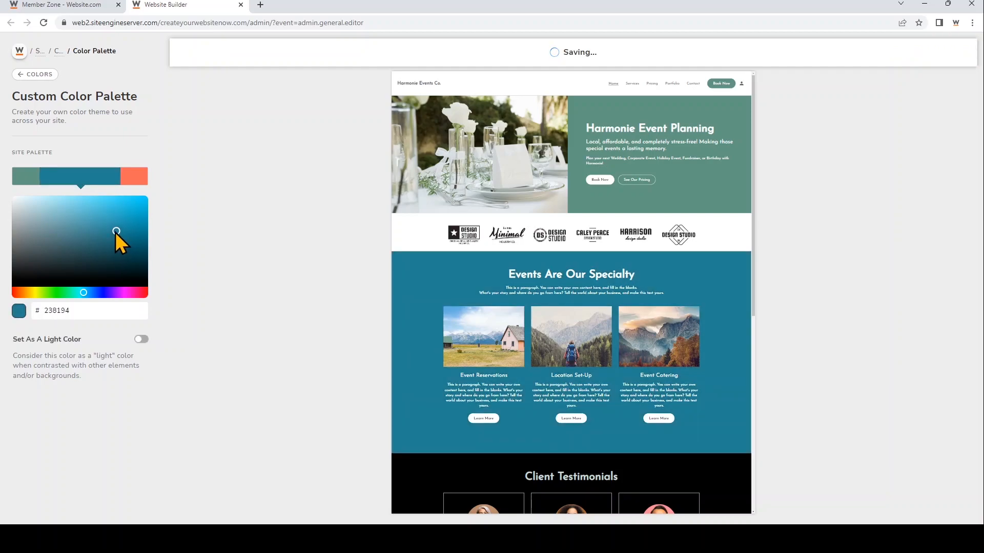
click(133, 178)
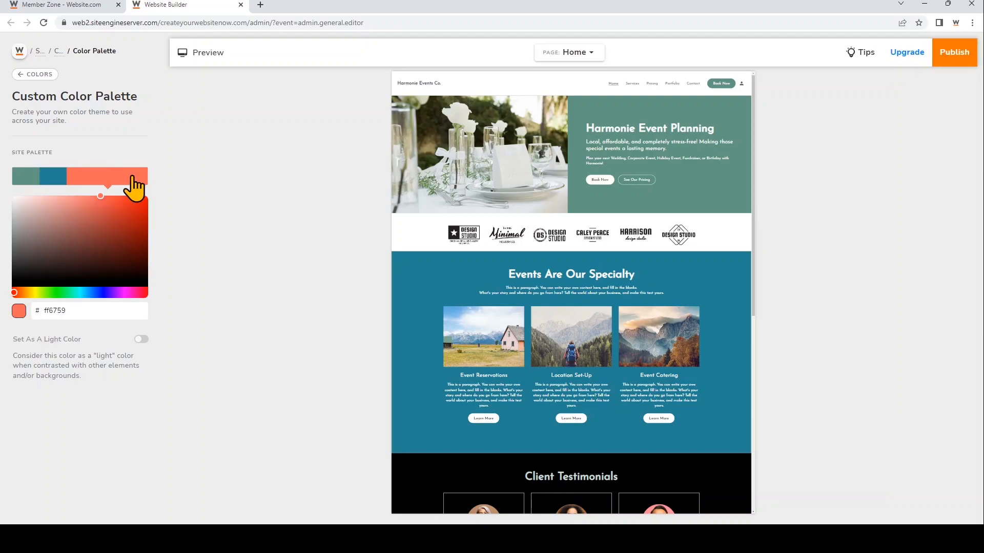
scroll(417, 299, down, 5)
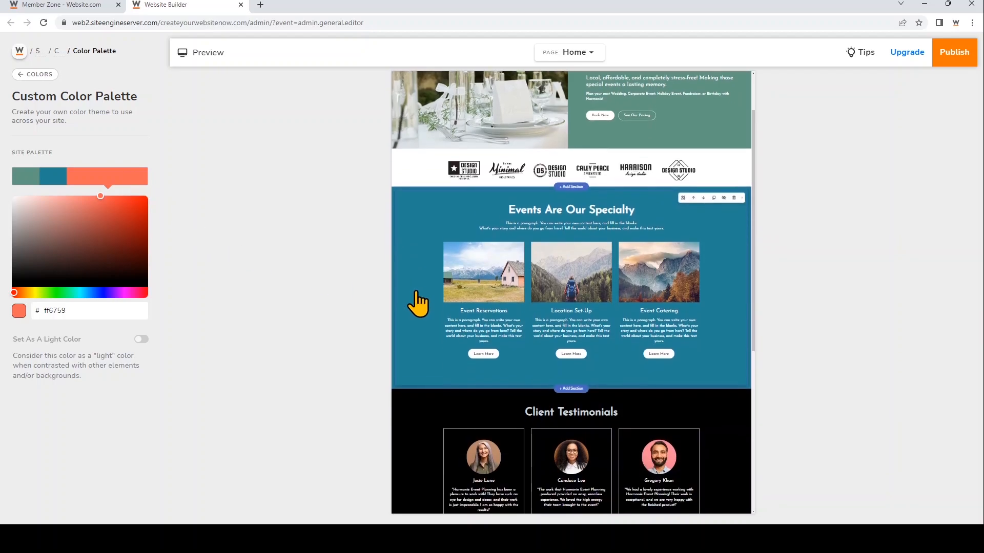
drag(102, 197, 73, 205)
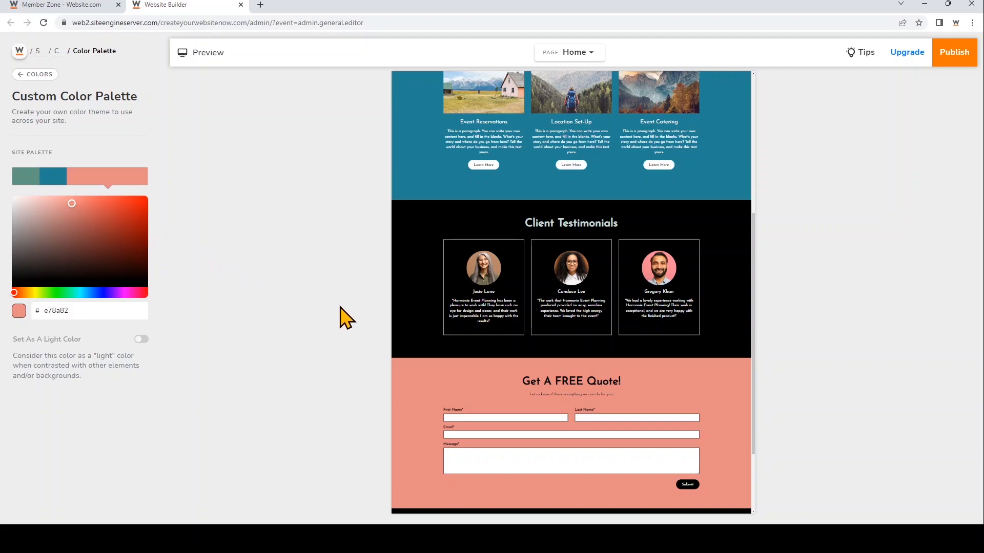
scroll(496, 340, up, 3)
scroll(496, 340, up, 2)
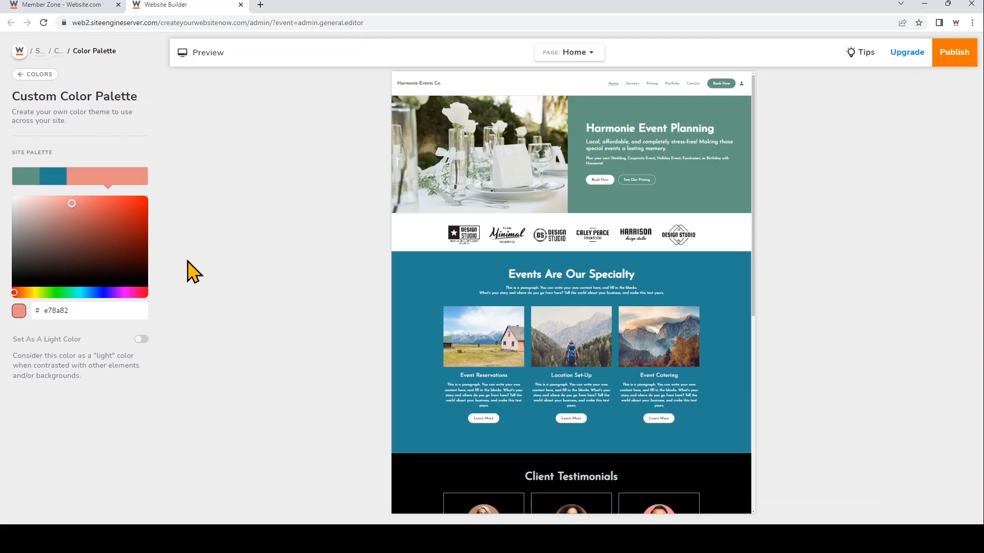
Open the color and layout settings of the Harmonie Event Planning section on the home page
click(18, 51)
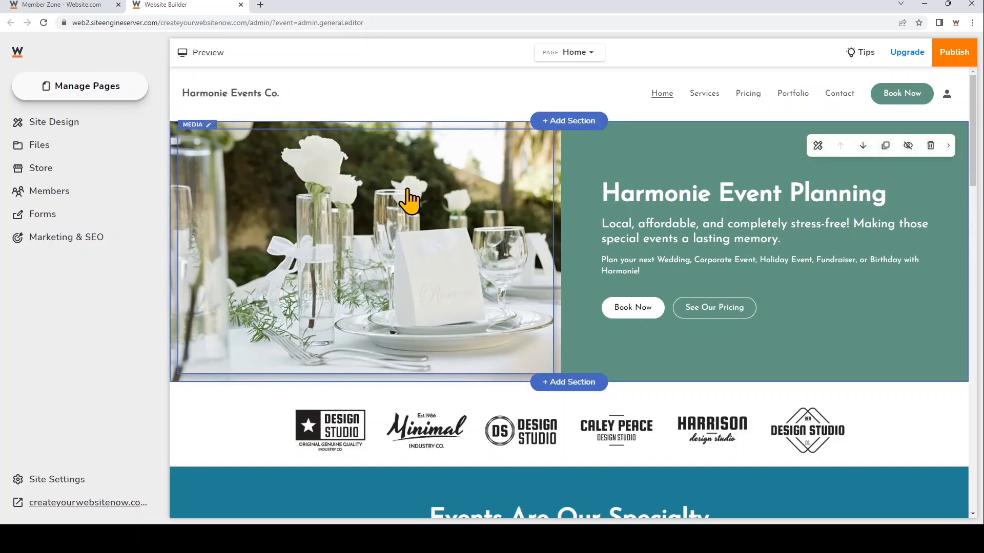
click(595, 145)
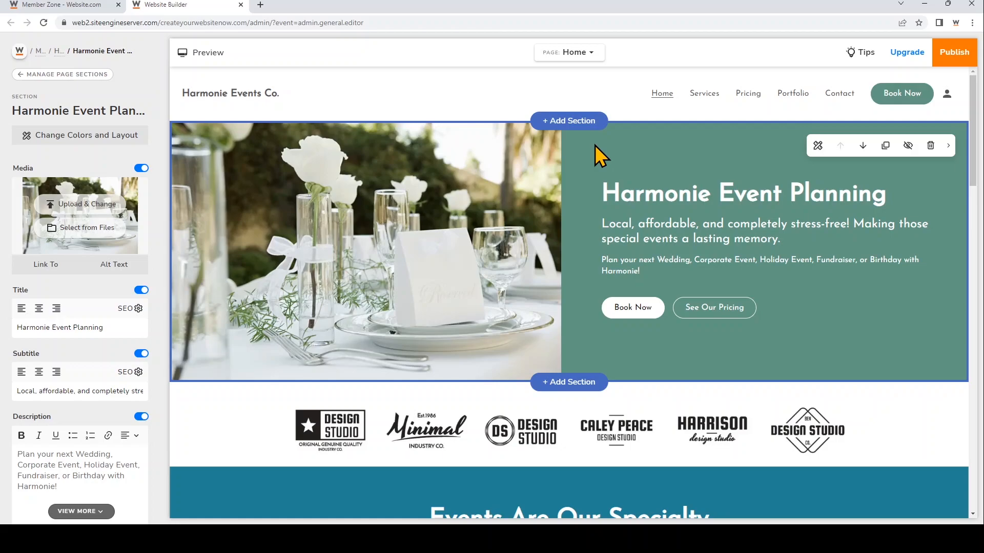
click(134, 148)
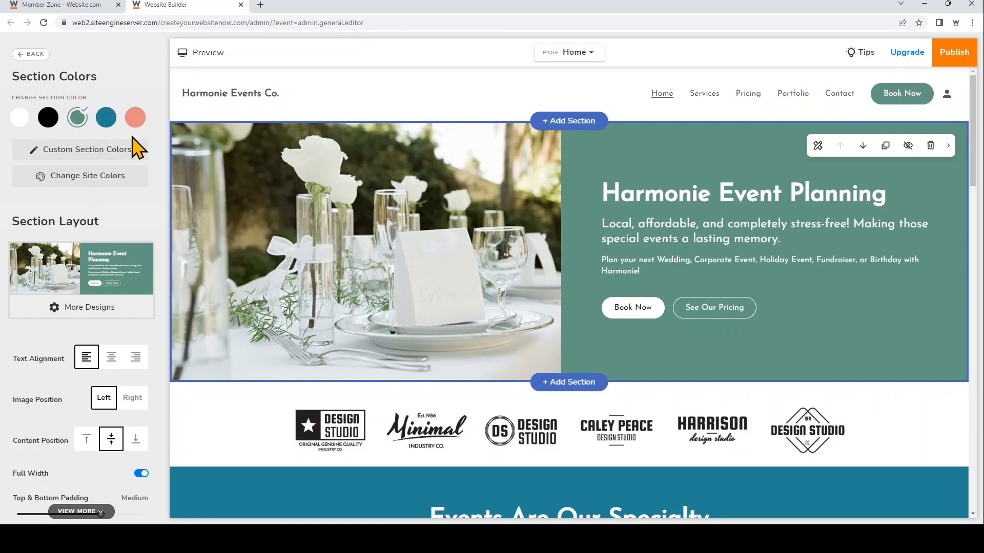
Try the blue, black, white and coral section colors on the Harmonie Event Planning section, and restore the green
click(106, 118)
click(54, 119)
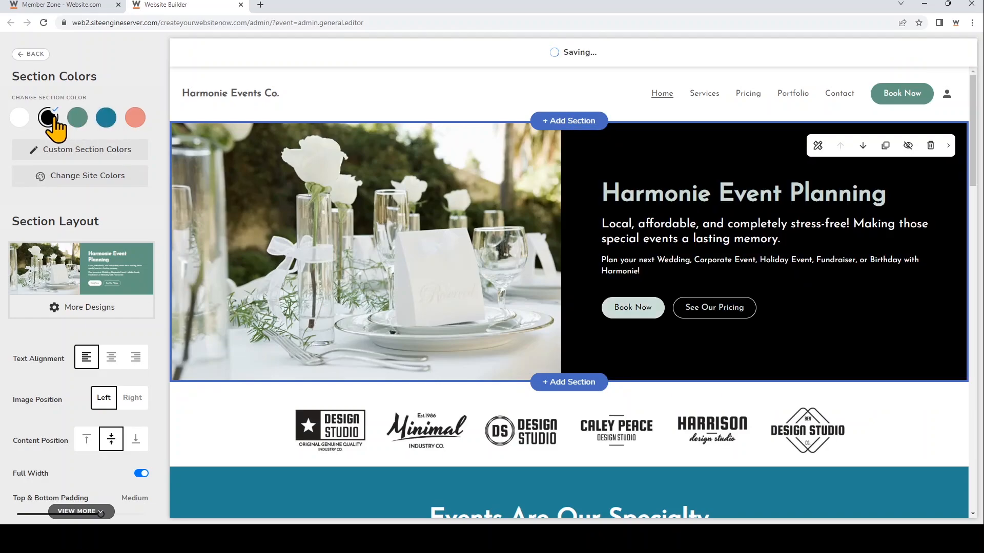
click(20, 119)
click(134, 118)
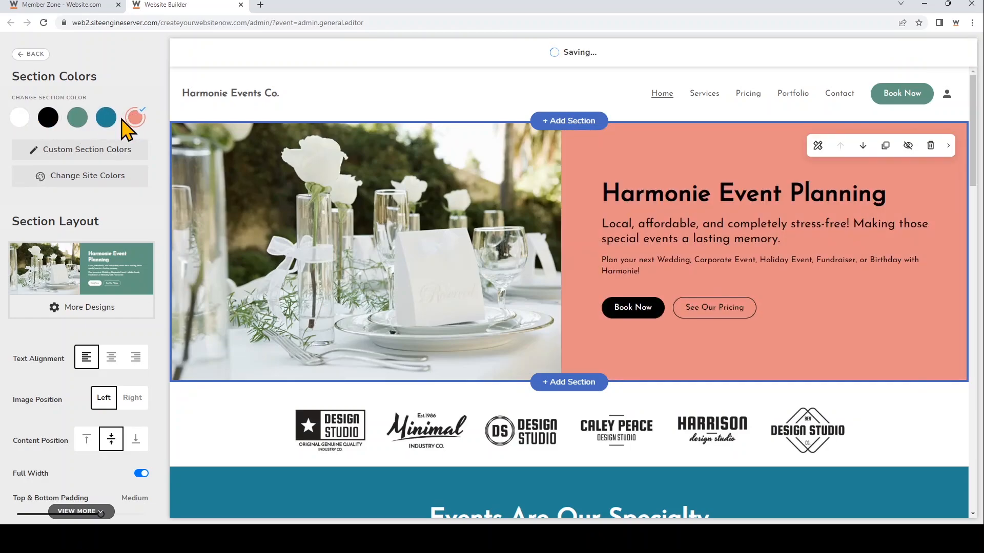
click(78, 119)
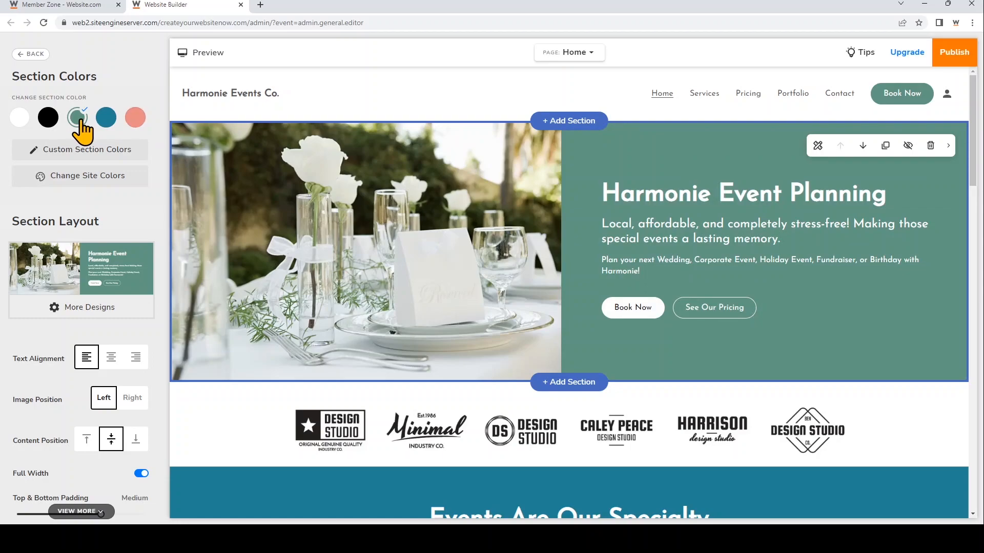
Give the Harmonie Event Planning section custom colors, setting its background to the soft green 6bab92
click(122, 151)
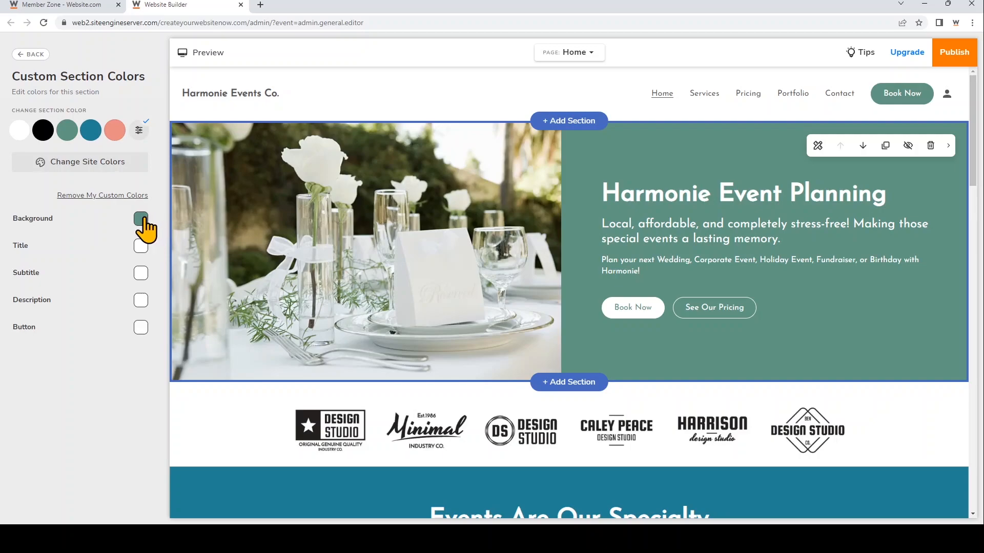
click(141, 219)
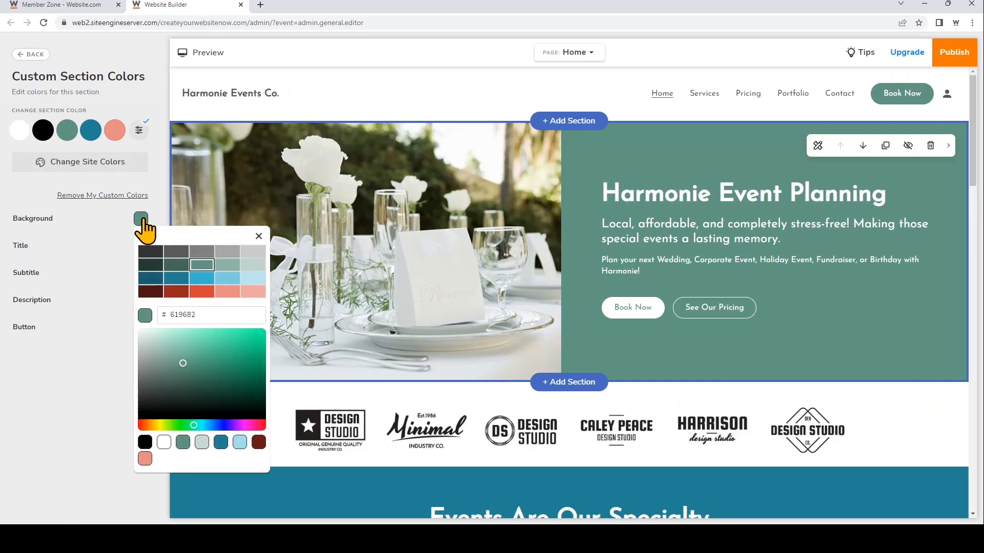
click(206, 342)
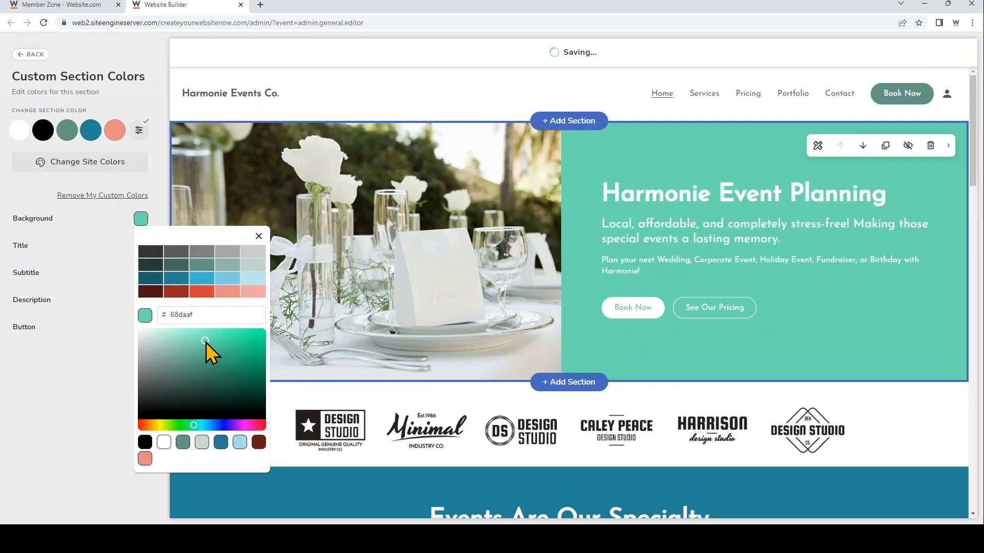
click(186, 357)
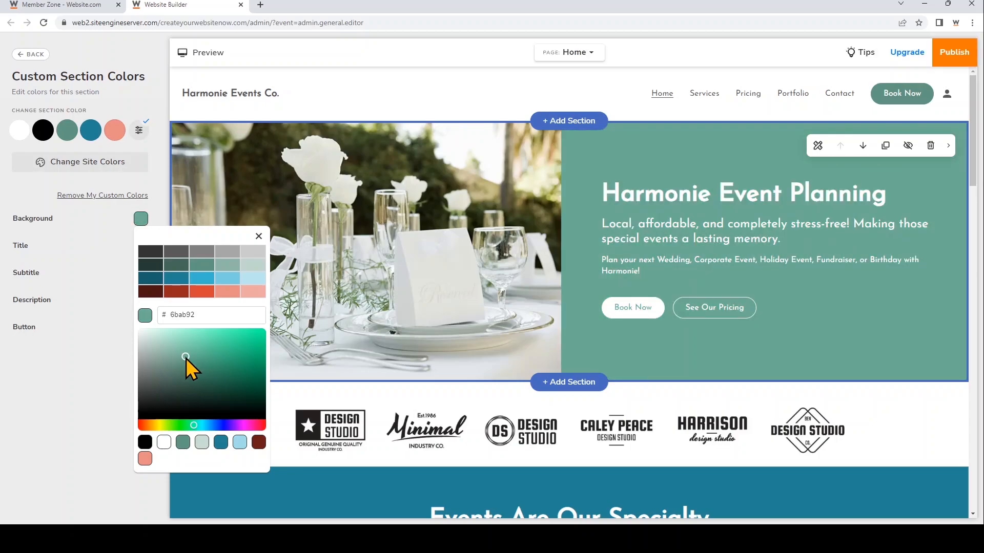
click(258, 236)
Set the section's custom title color to the dark brownish gray 564e4e
click(142, 246)
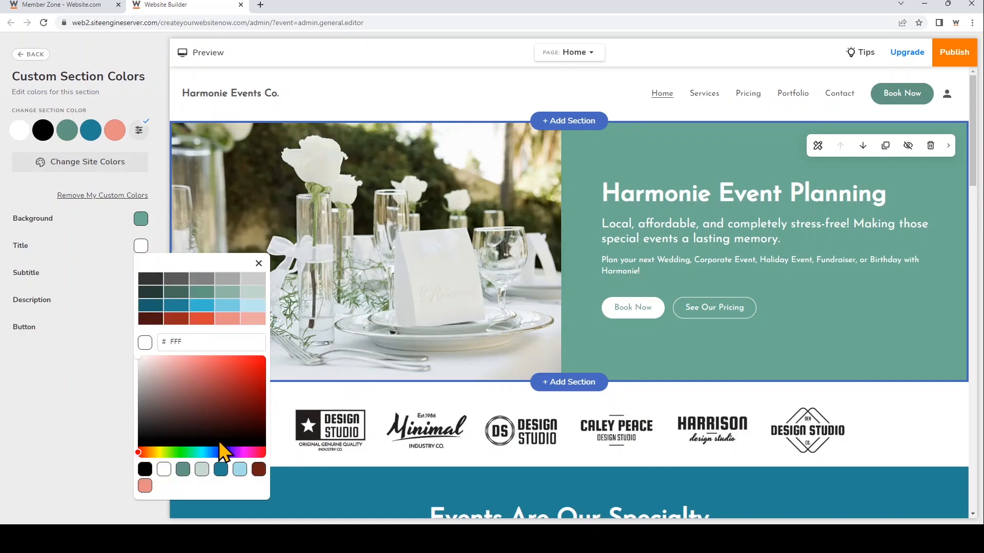
click(176, 412)
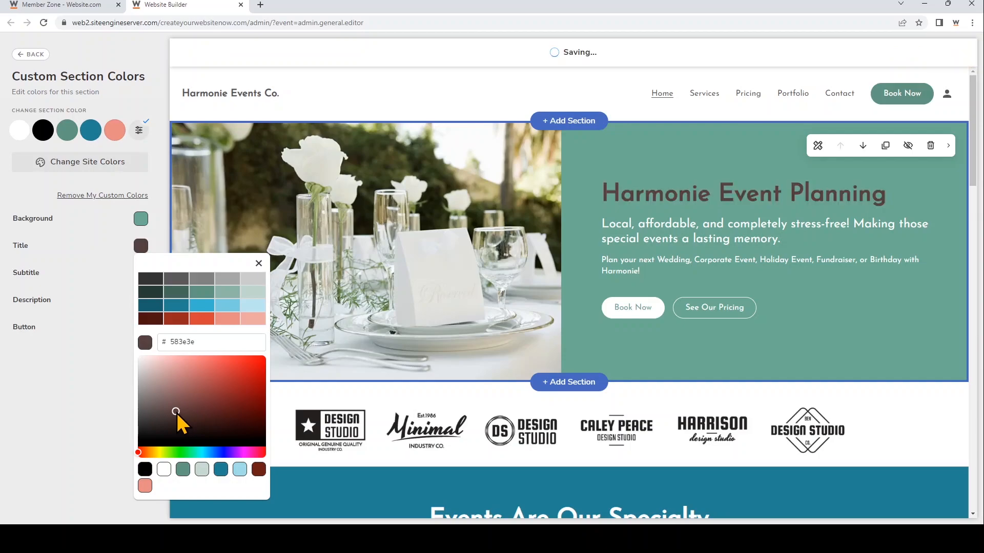
click(150, 412)
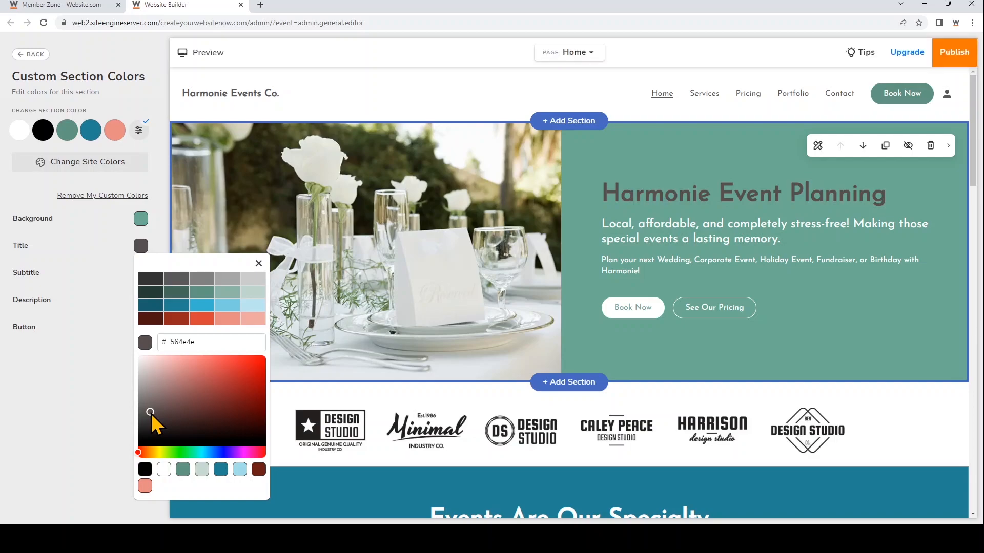
click(259, 263)
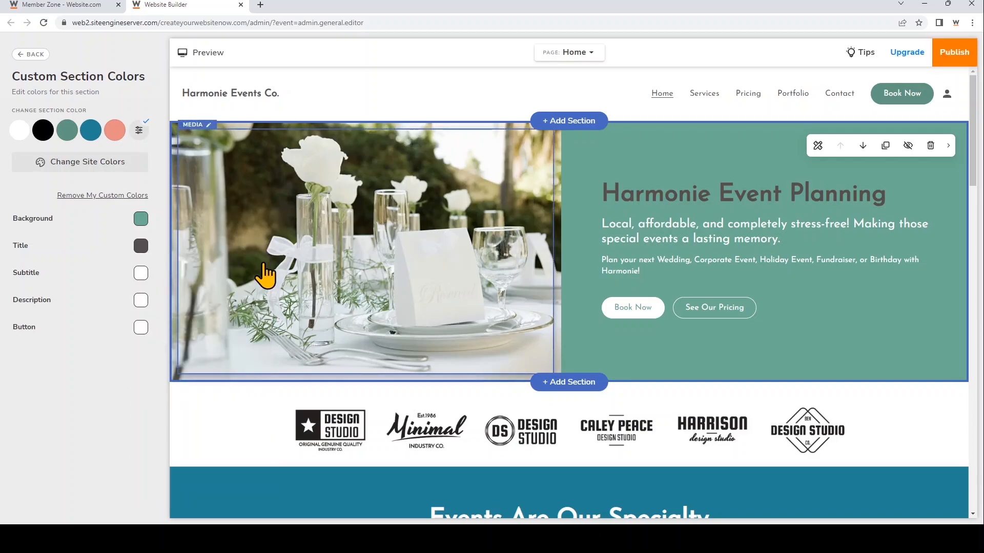
Set the section's custom button color to the dark green 273C34 and return to the section color and layout settings
click(141, 328)
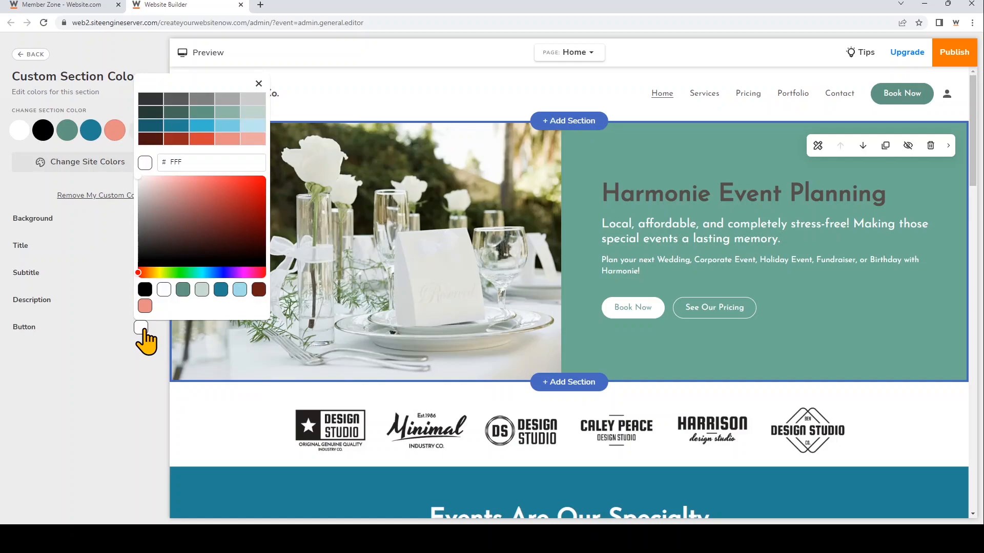
click(181, 116)
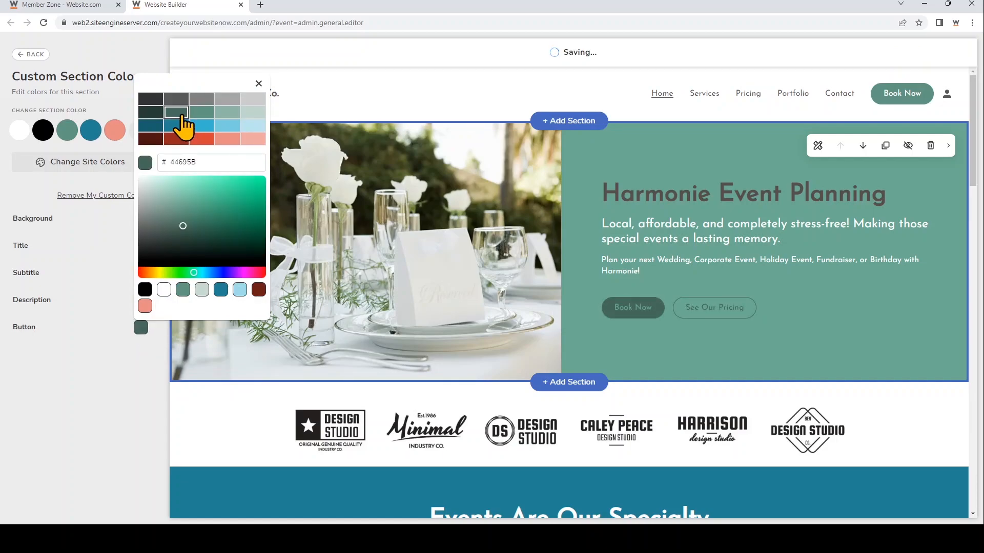
click(153, 113)
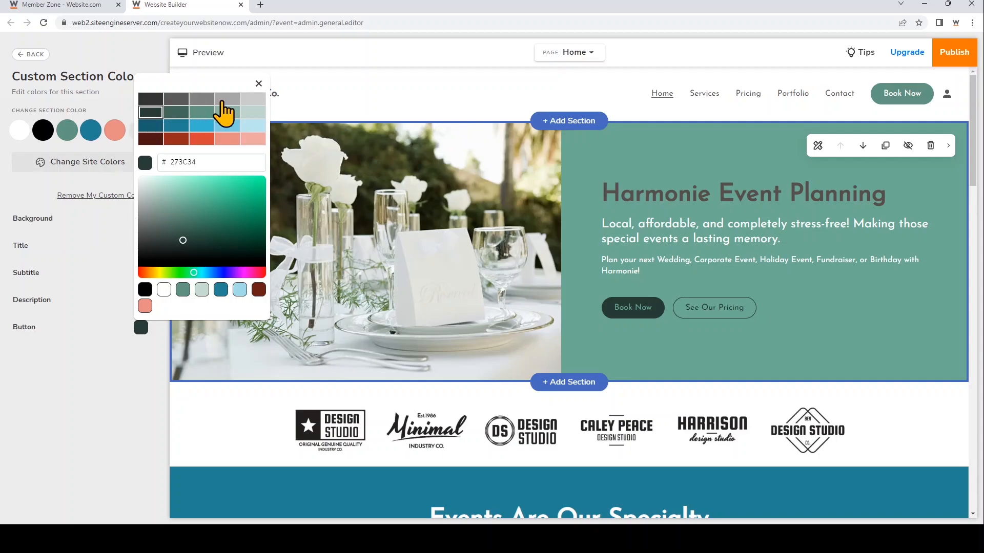
click(258, 84)
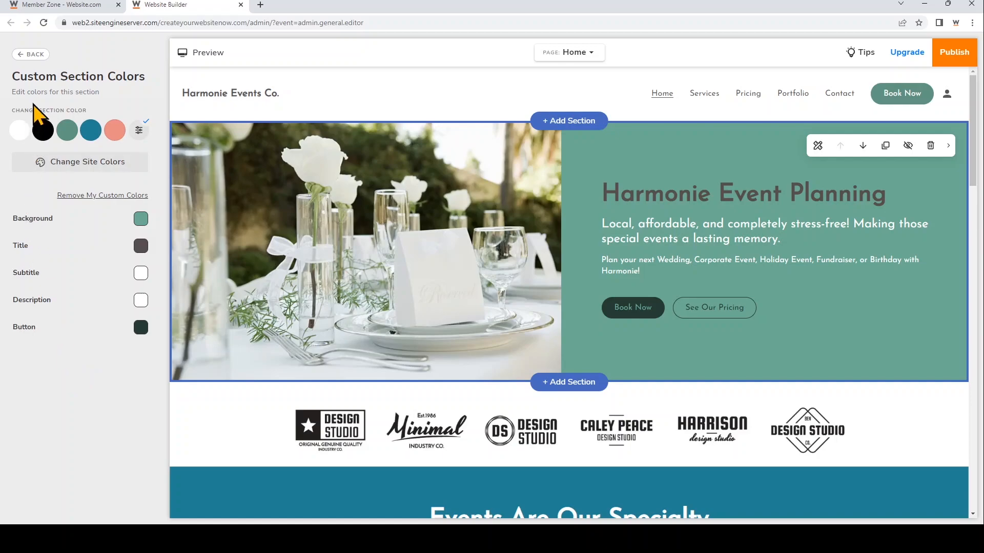
click(39, 55)
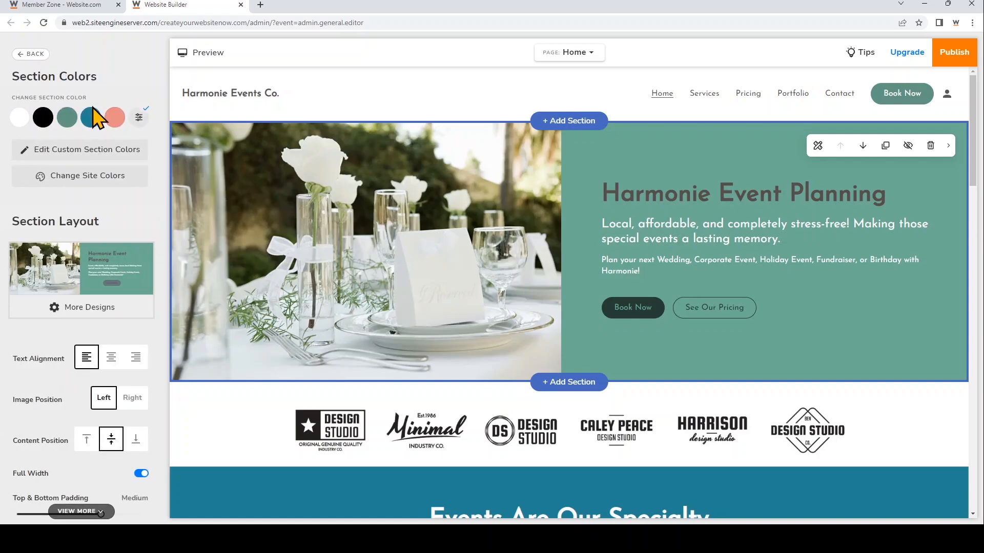
Try the right text alignment, settle on centered text, and place the section's image on the right
click(112, 358)
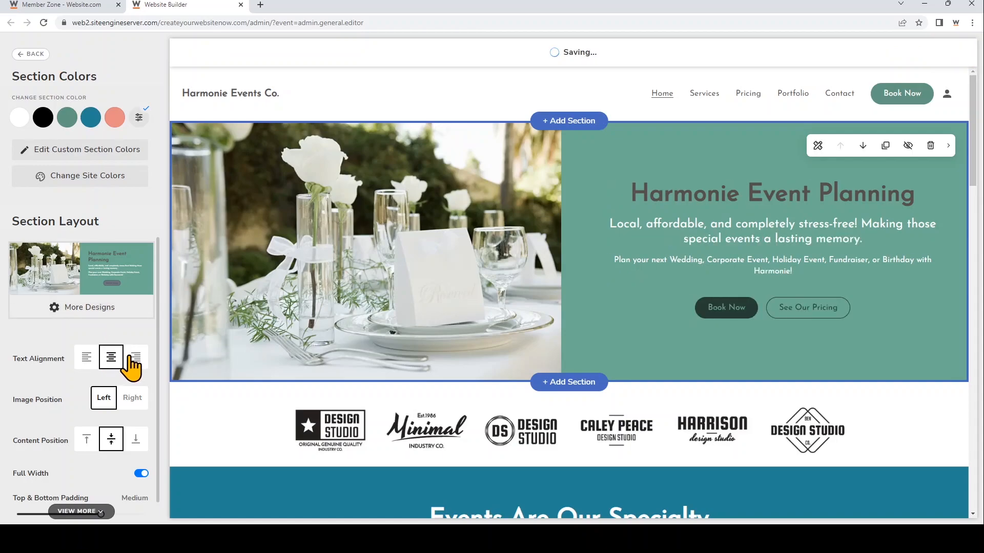
click(135, 357)
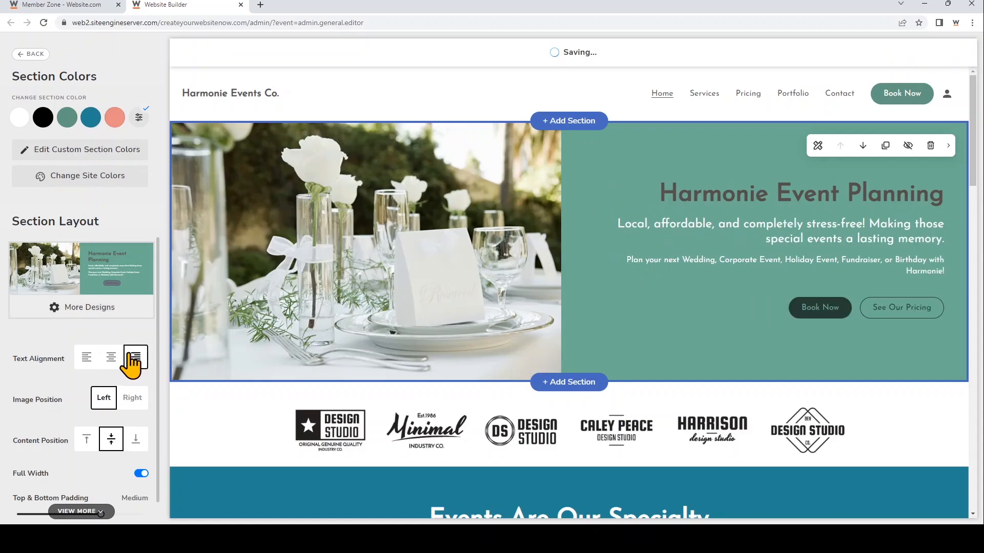
click(111, 359)
click(132, 398)
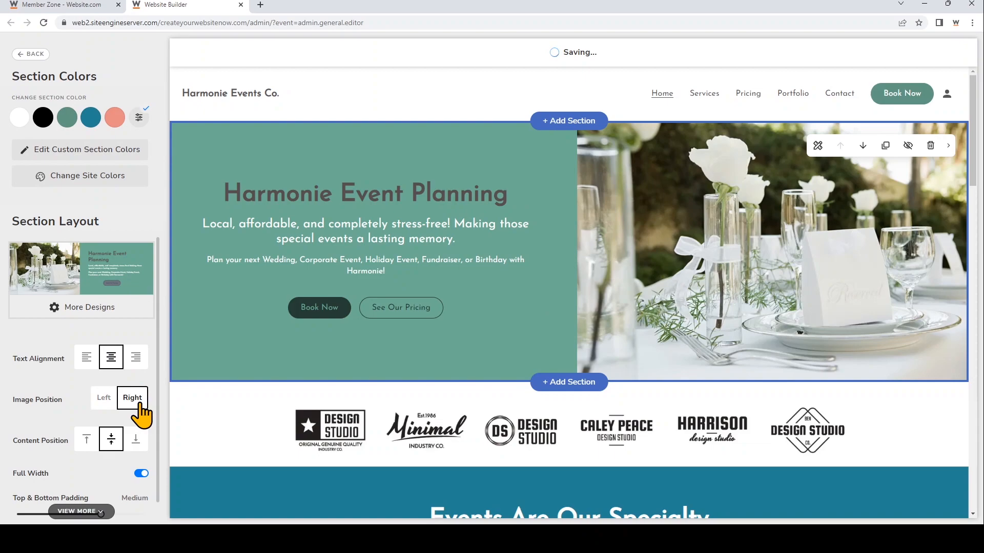
Try the bottom and top content positions for the section, and restore the middle one
click(136, 442)
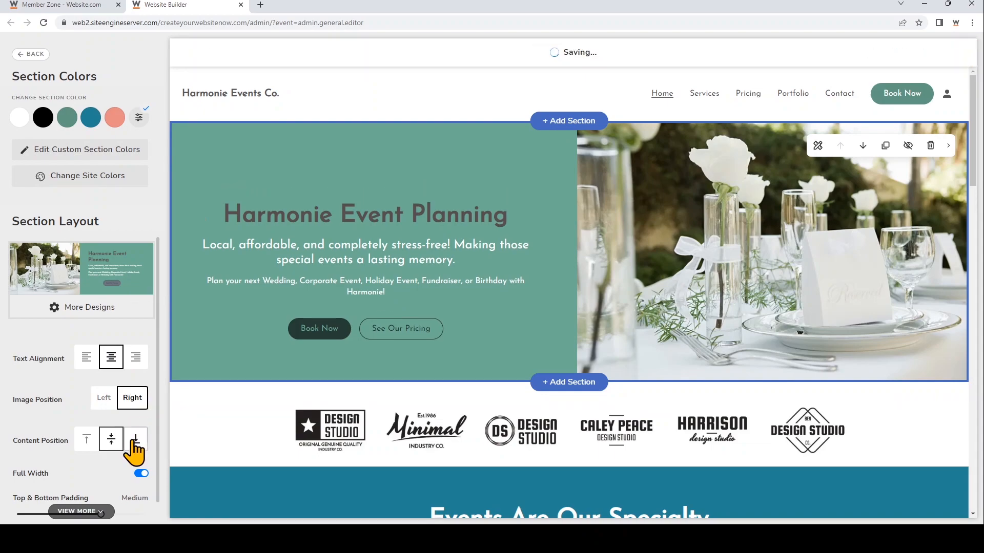
click(79, 441)
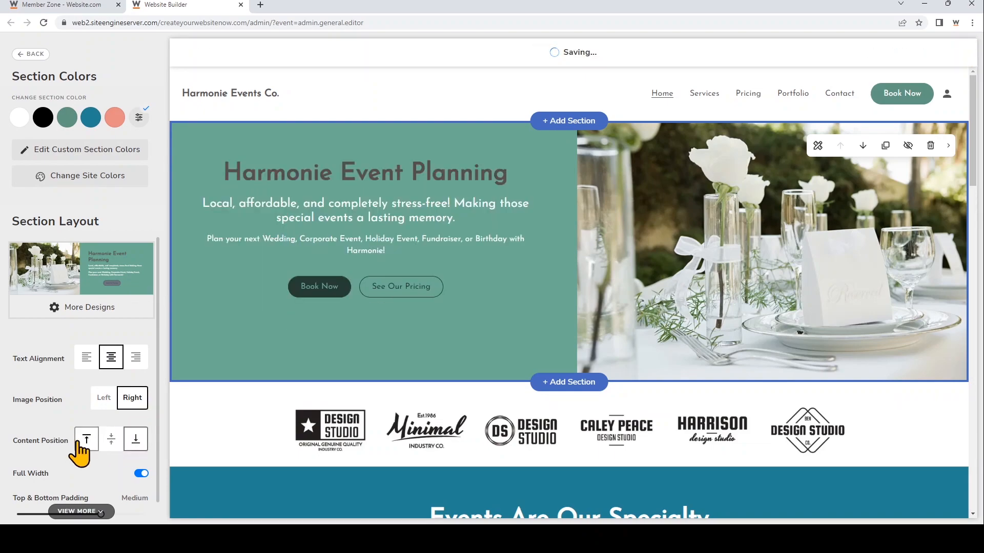
click(111, 439)
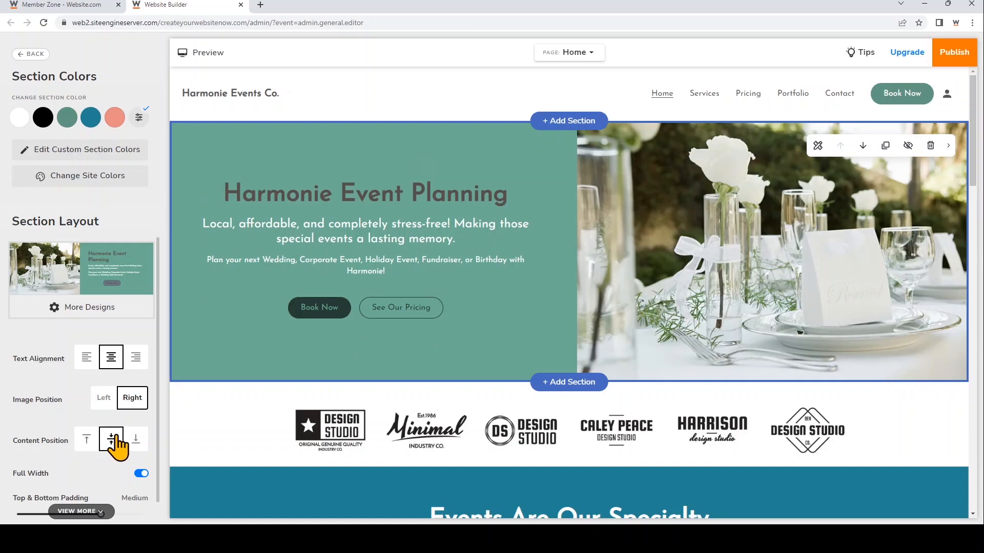
Try the section without full width, and switch full width on again
scroll(117, 445, down, 1)
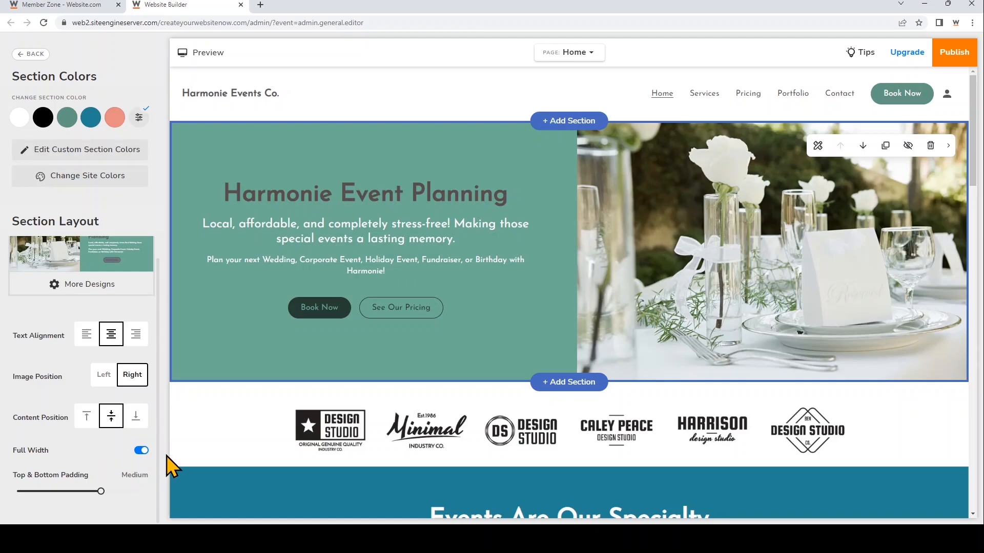
click(142, 451)
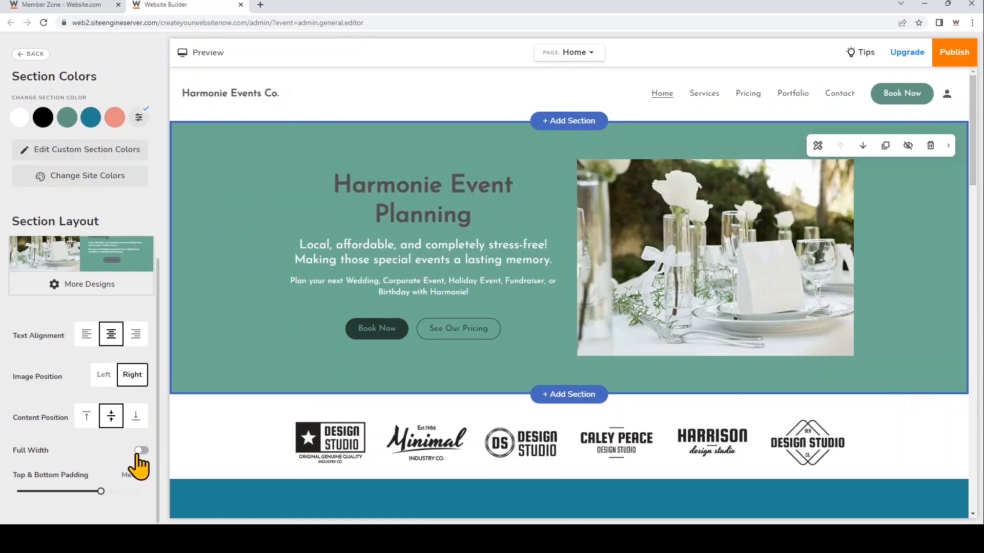
click(141, 452)
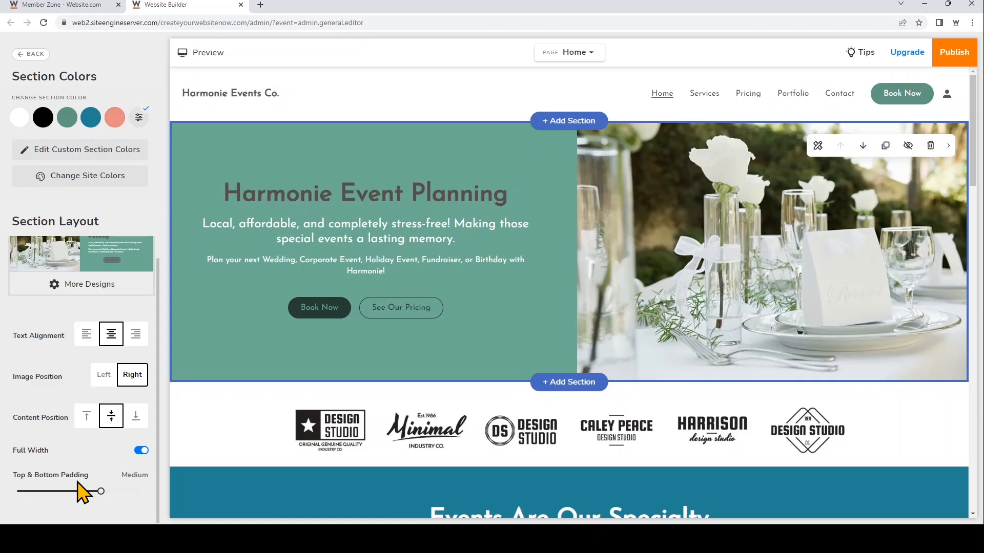
Open the alternative designs available for the Harmonie Event Planning section
scroll(131, 314, up, 1)
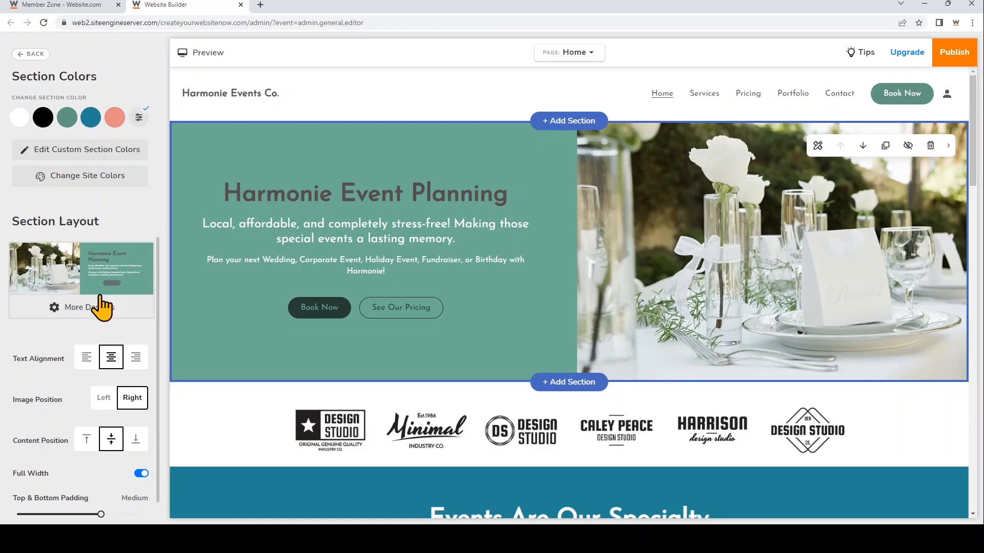
click(108, 308)
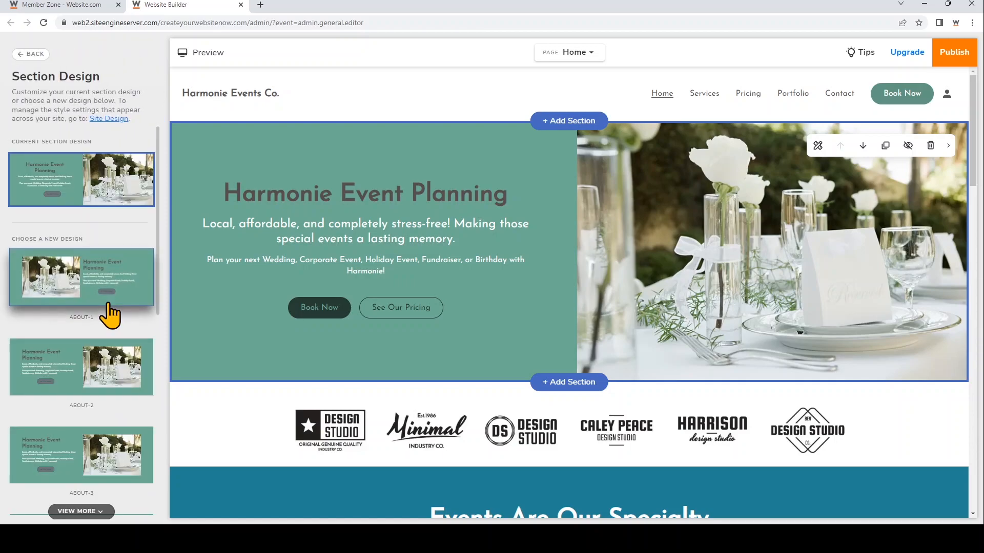
scroll(110, 315, down, 5)
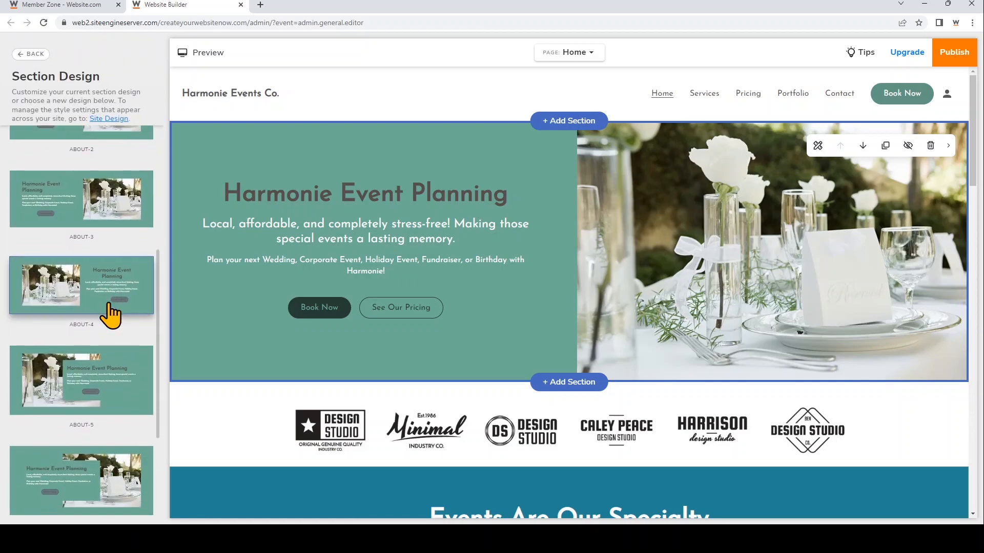
Try the ABOUT-5, ABOUT-1 and ABOUT-3 designs on the Harmonie Event Planning section
scroll(131, 294, down, 1)
click(132, 294)
scroll(132, 294, down, 1)
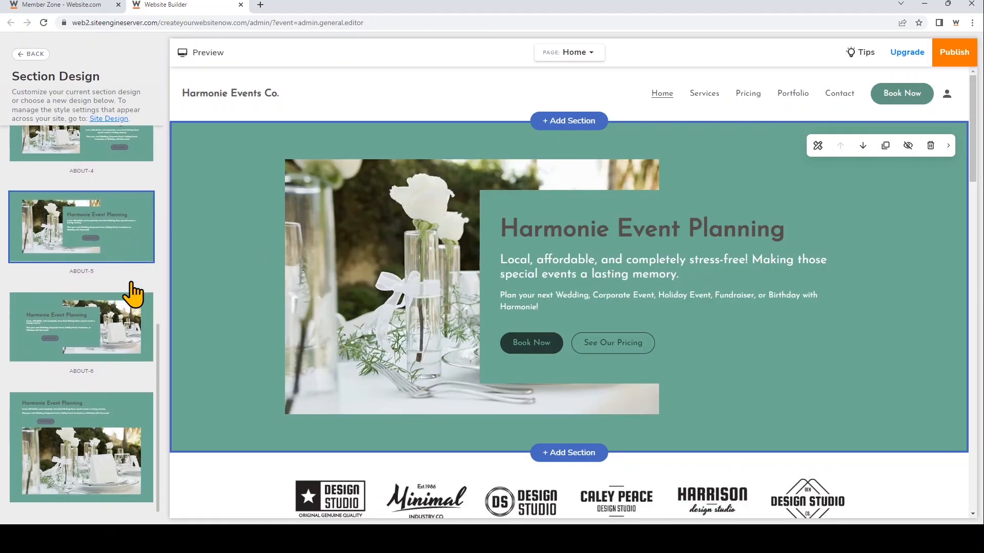
scroll(131, 281, up, 4)
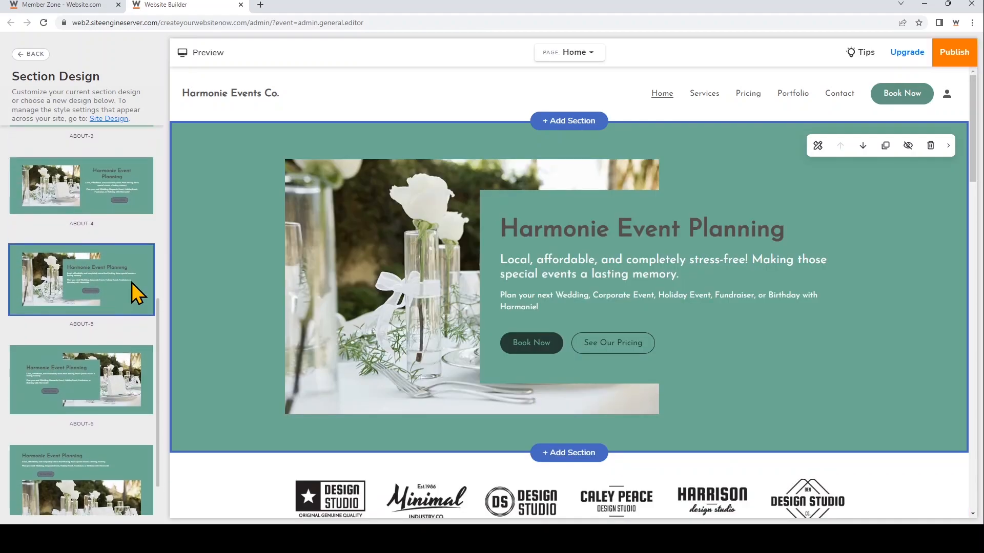
scroll(96, 358, up, 4)
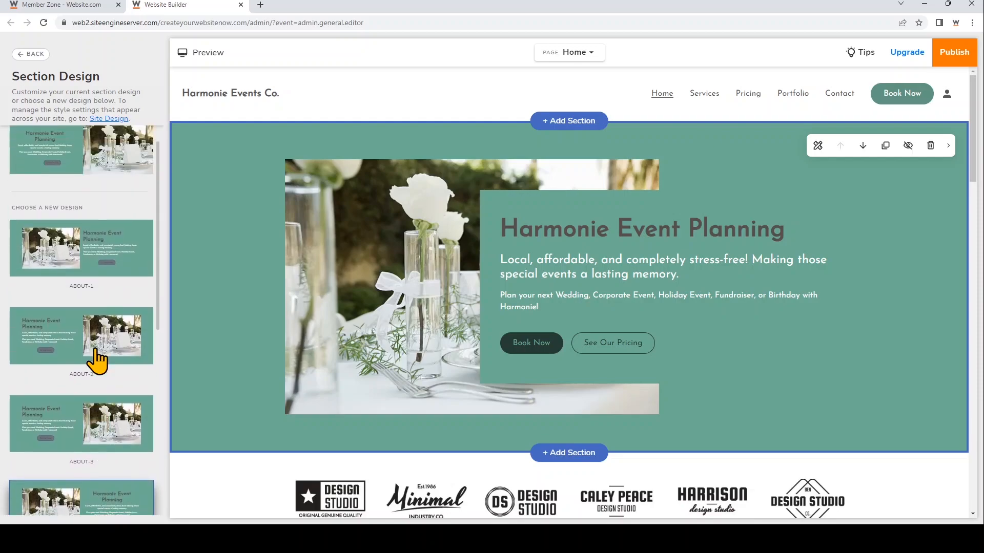
click(122, 305)
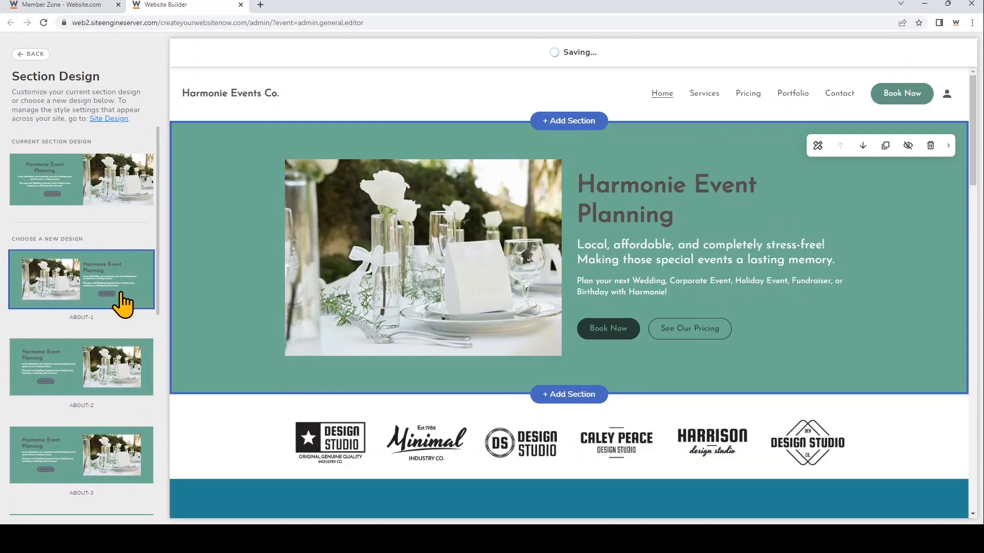
scroll(121, 303, down, 2)
click(115, 348)
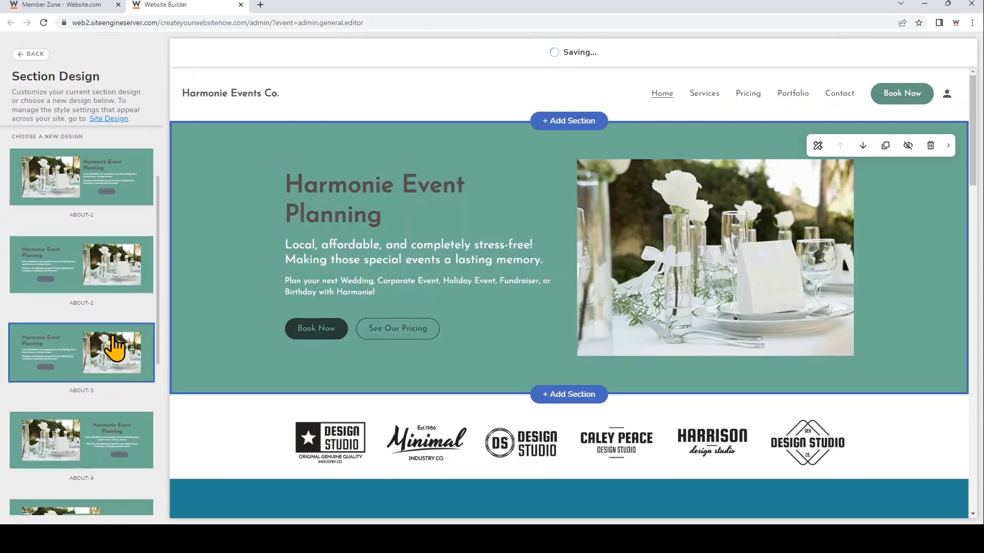
Apply the ABOUT-6 design to the section and return to its color and layout settings
scroll(114, 348, down, 3)
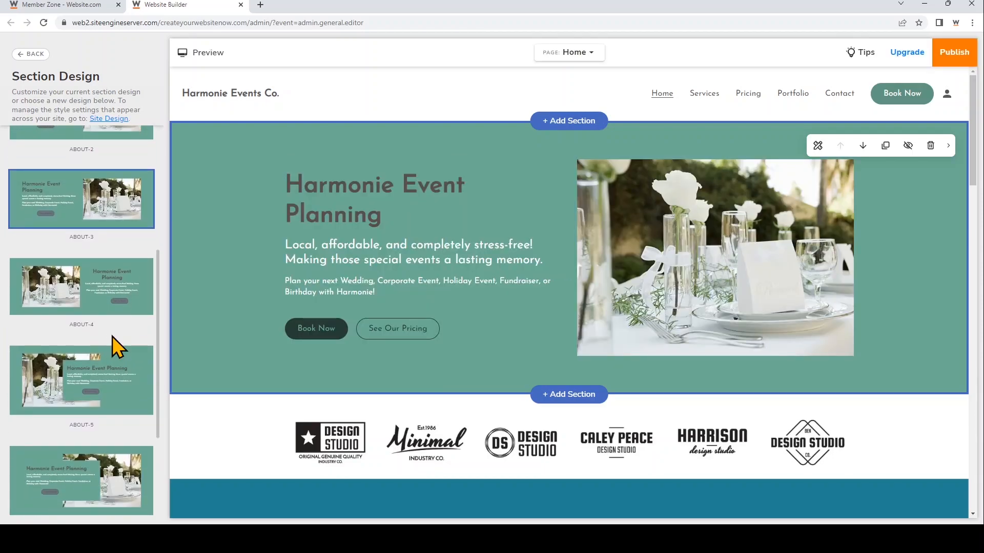
scroll(113, 336, down, 2)
click(107, 364)
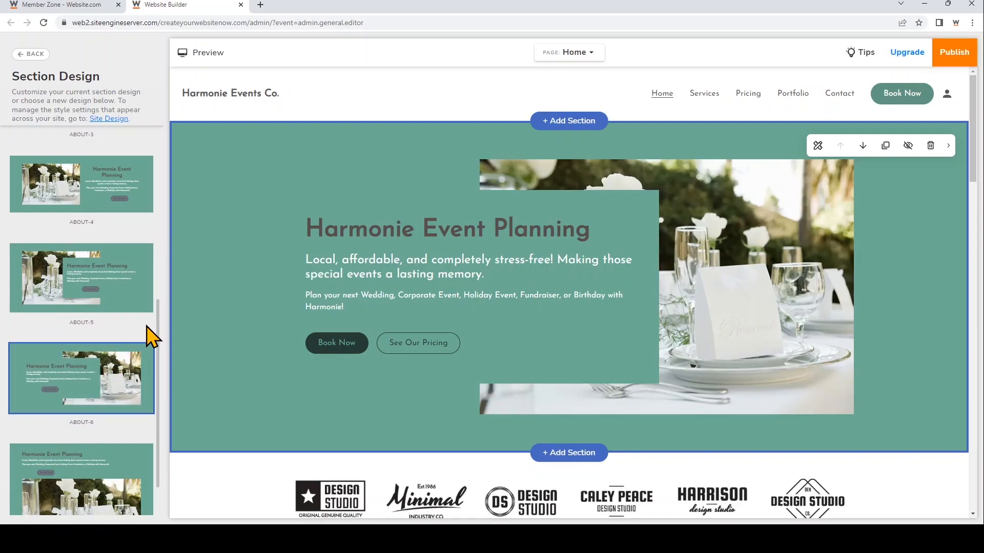
click(33, 54)
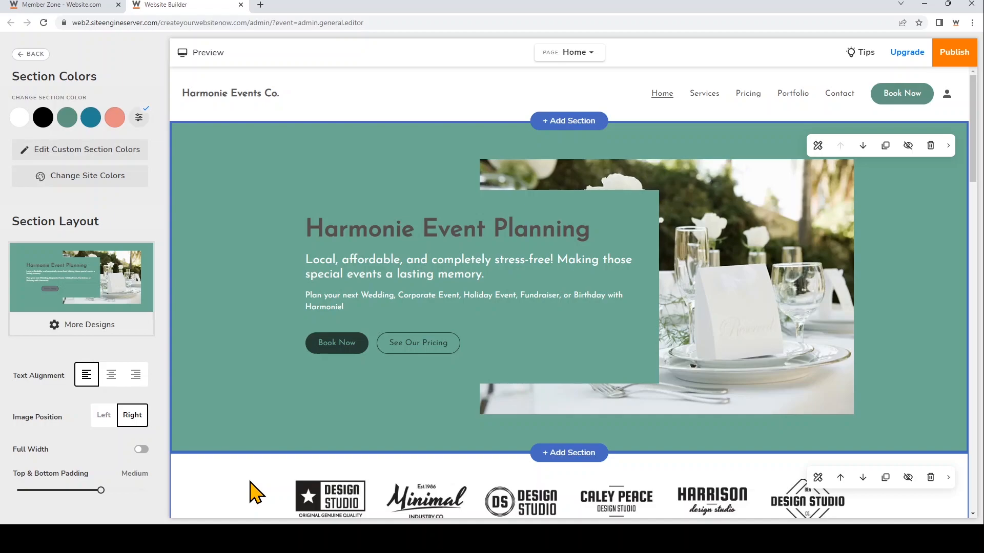
View the content settings of the Harmonie Event Planning section's image and of the Clients section
click(687, 320)
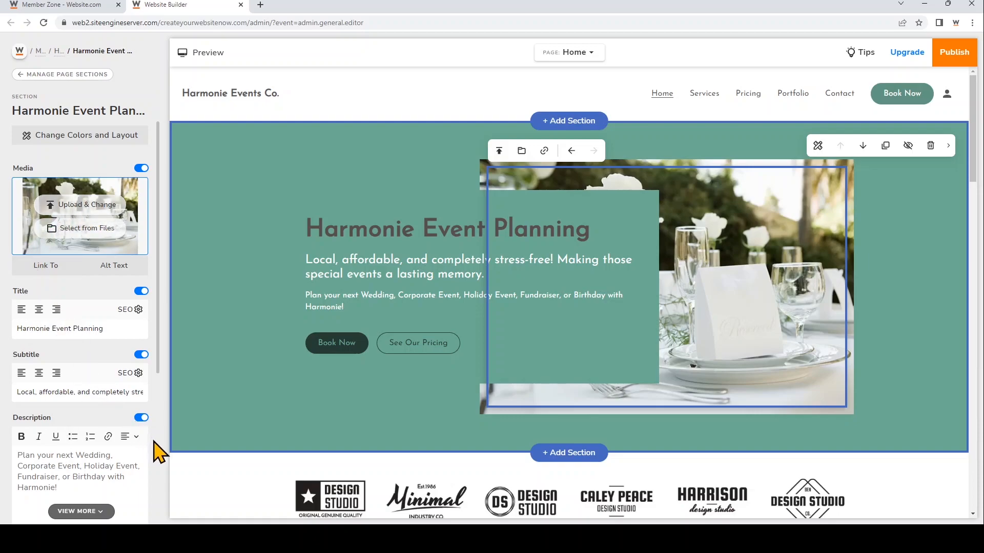
click(198, 483)
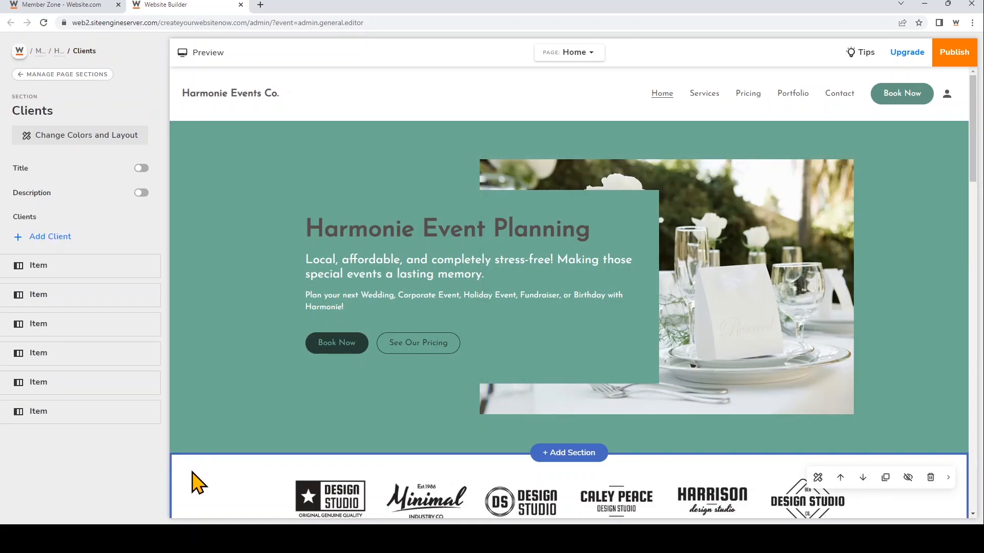
Preview the home page and look through its design from the header down to the footer
click(212, 53)
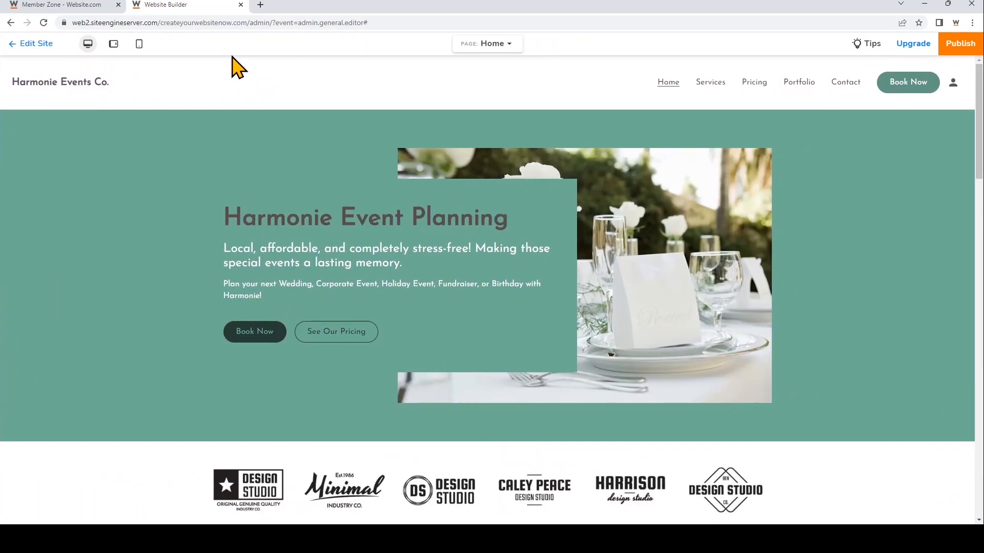
scroll(870, 349, down, 3)
scroll(869, 350, down, 15)
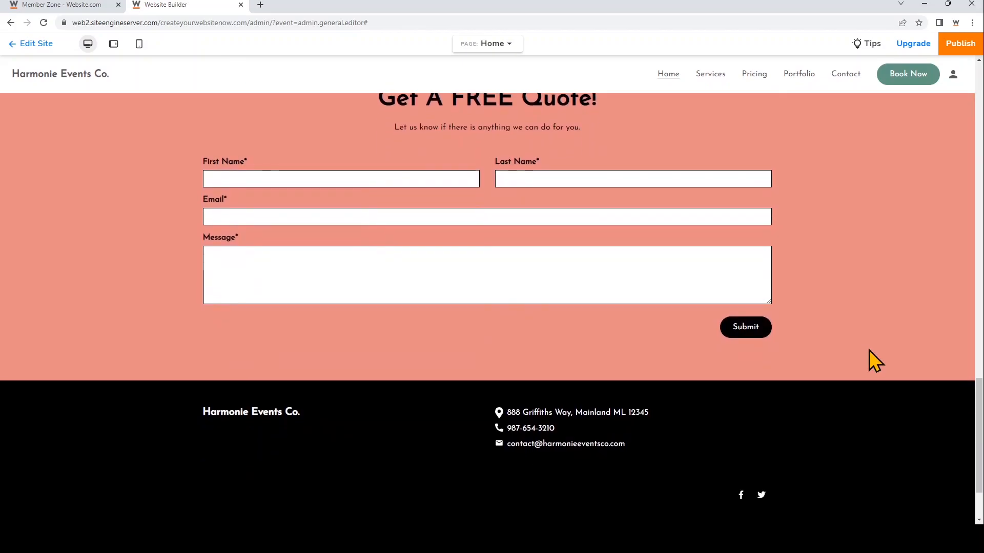
scroll(869, 349, up, 15)
scroll(869, 350, up, 3)
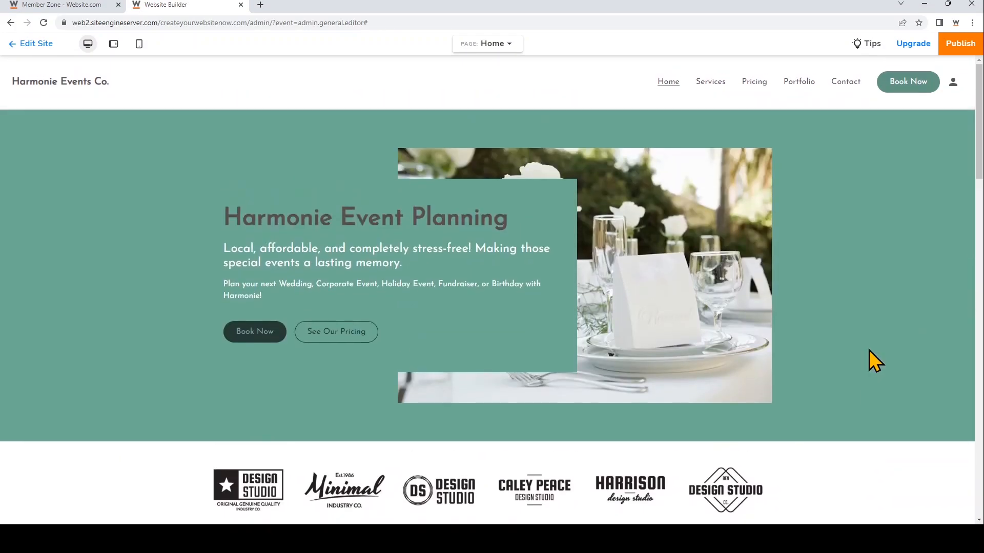